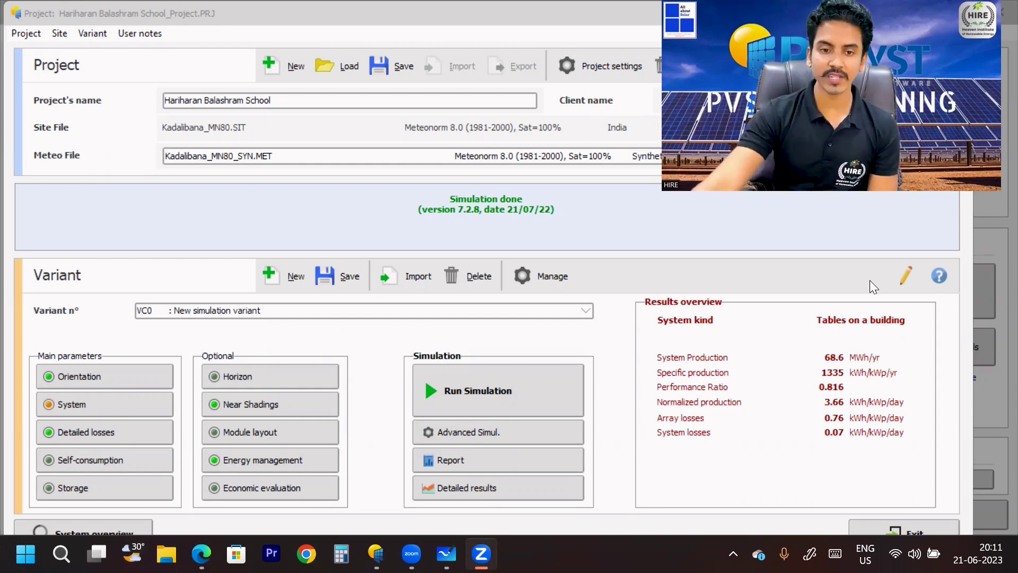
# Step: Review the project design settings and array orientation without changing anything
pyautogui.click(193, 106)
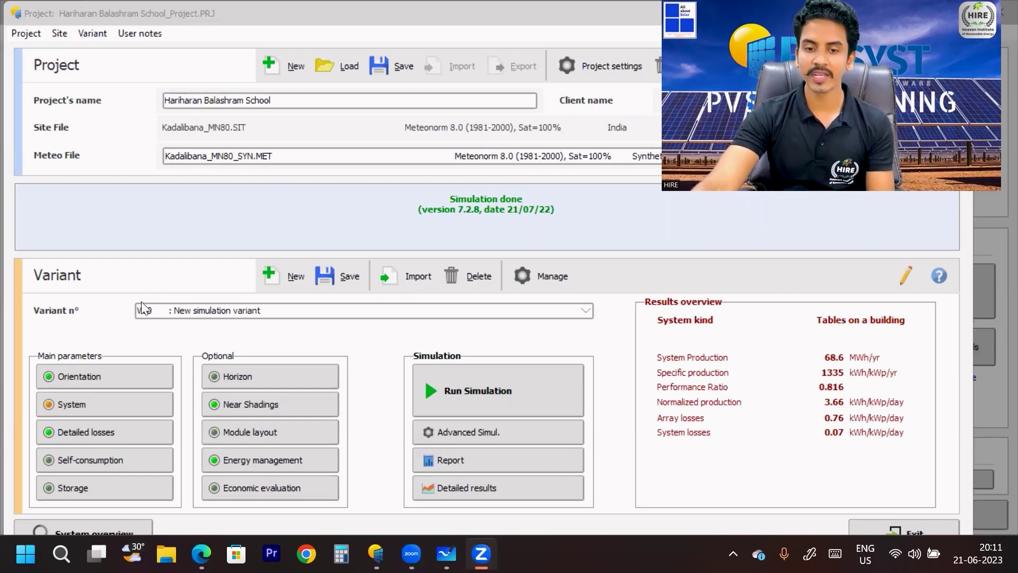
pyautogui.click(432, 155)
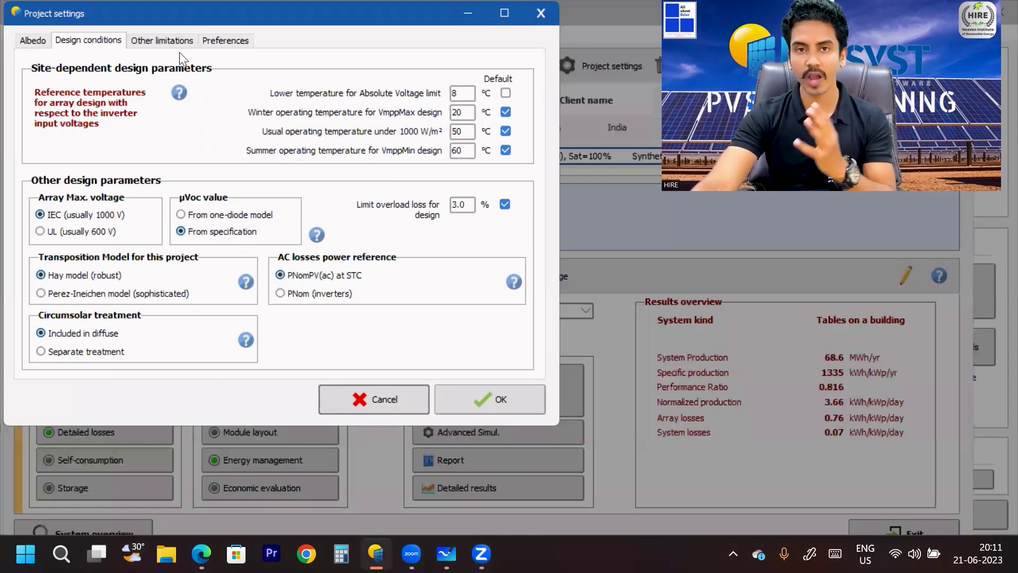
pyautogui.click(462, 93)
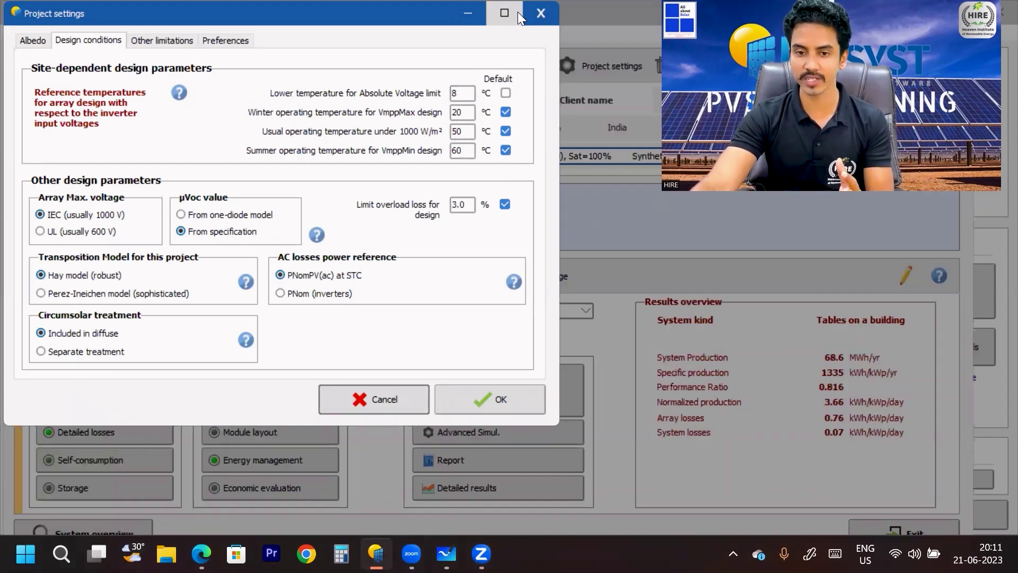
pyautogui.click(539, 13)
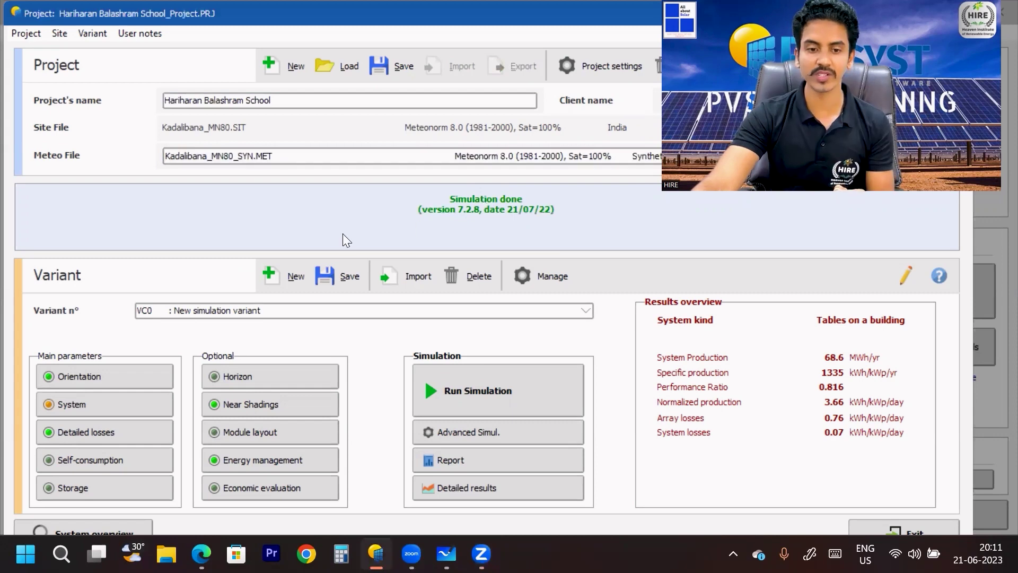
pyautogui.click(102, 374)
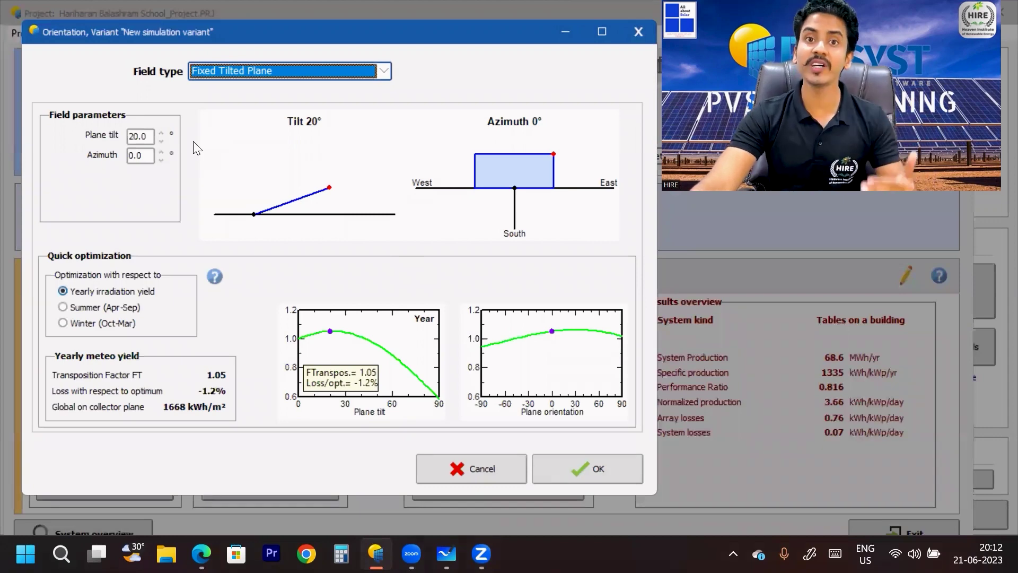
pyautogui.click(647, 32)
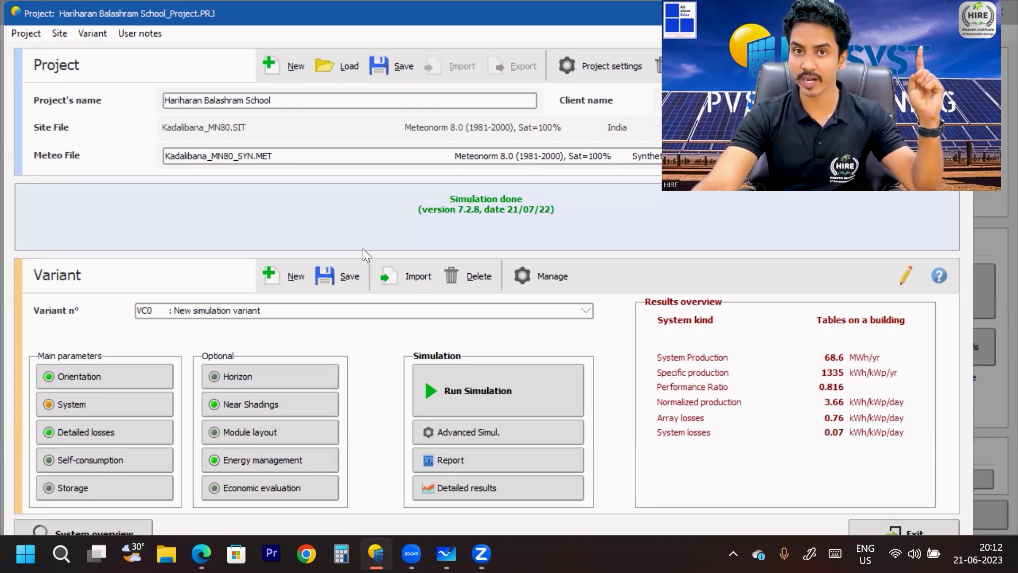
# Step: Enter 50 kWp as the planned power in the grid system definition
pyautogui.click(88, 405)
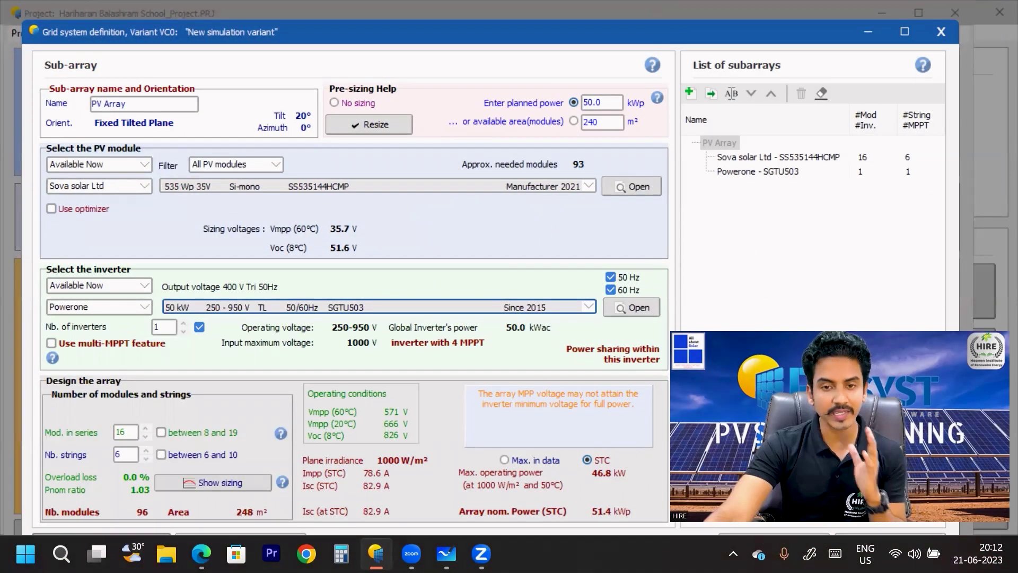
pyautogui.click(594, 106)
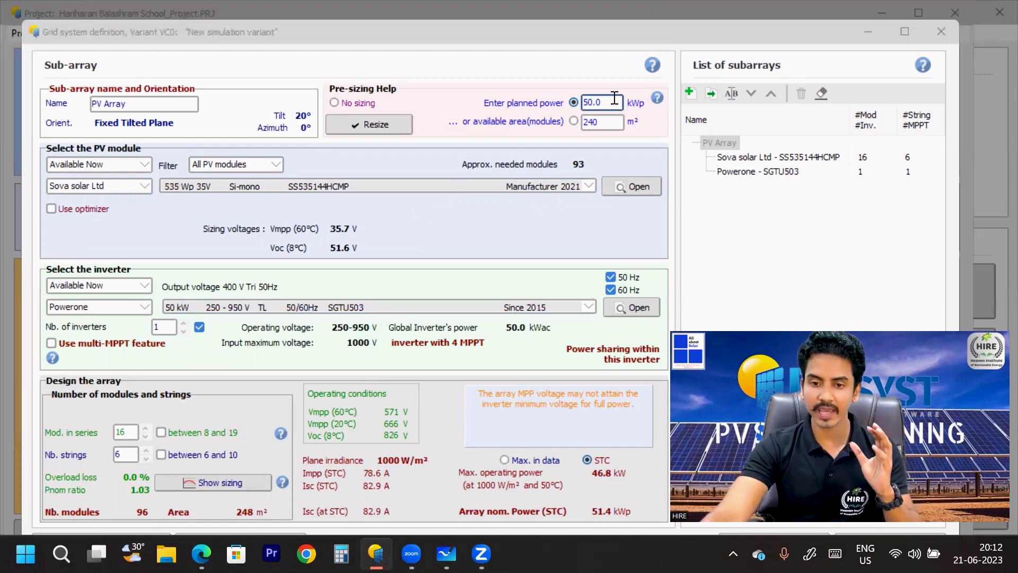
pyautogui.moveTo(594, 106); pyautogui.dragTo(554, 109)
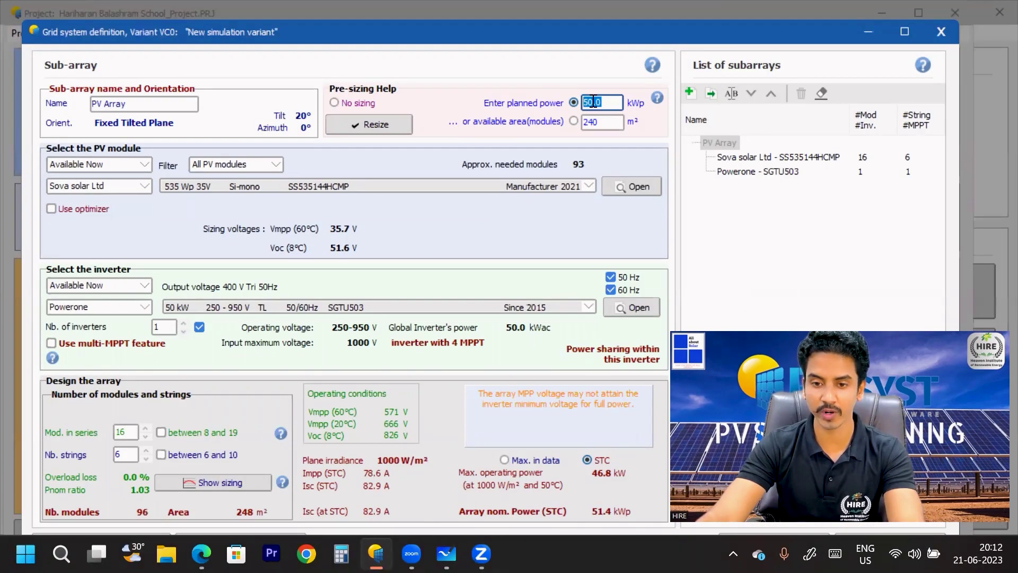
pyautogui.write('50')
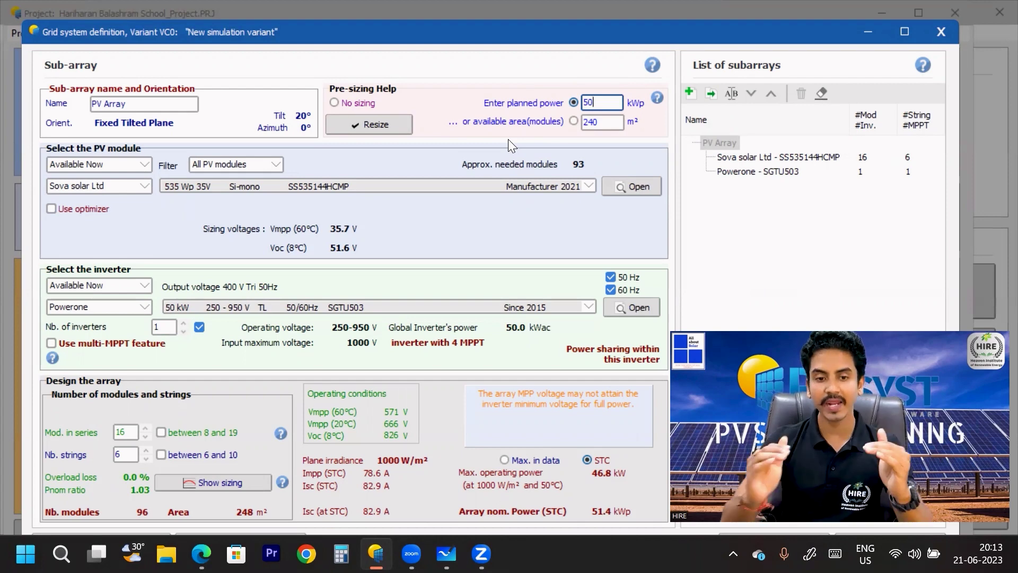
# Step: Choose the Vikram Solar 540 Wp Somera VSMH.144.540.10 module for the array
pyautogui.click(84, 184)
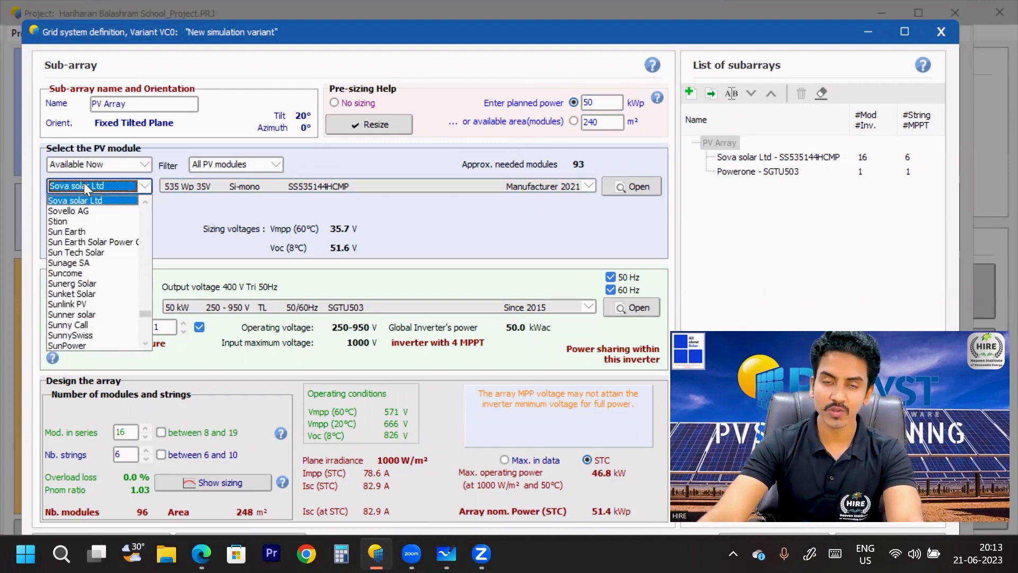
pyautogui.scroll(-15, 117, 290)
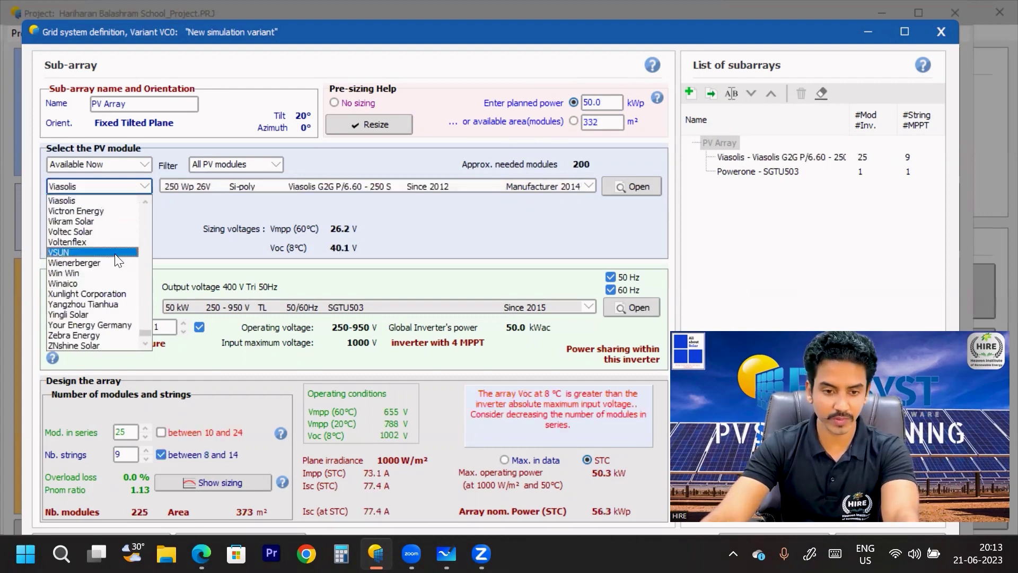
pyautogui.click(71, 221)
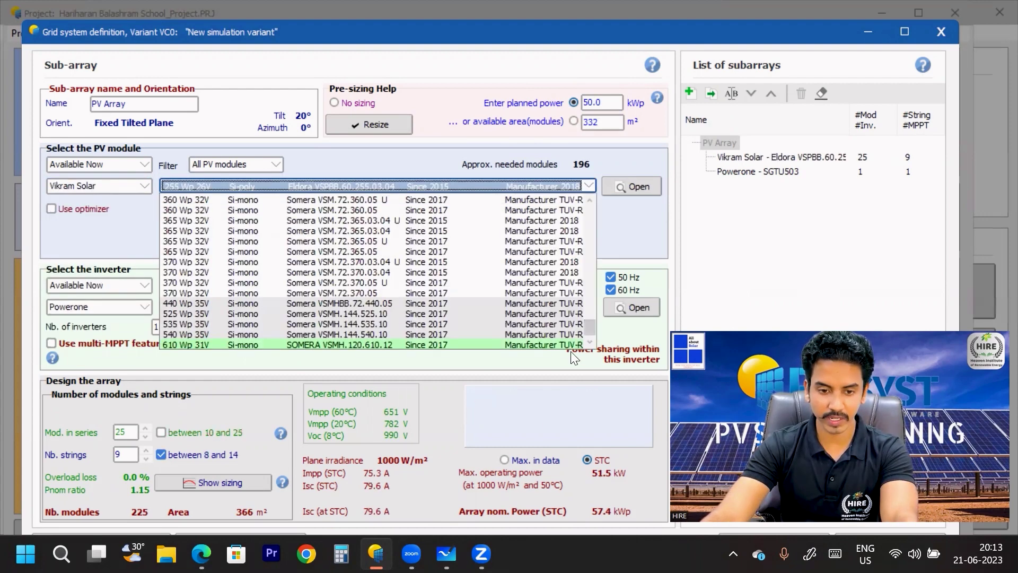
pyautogui.press('Return')
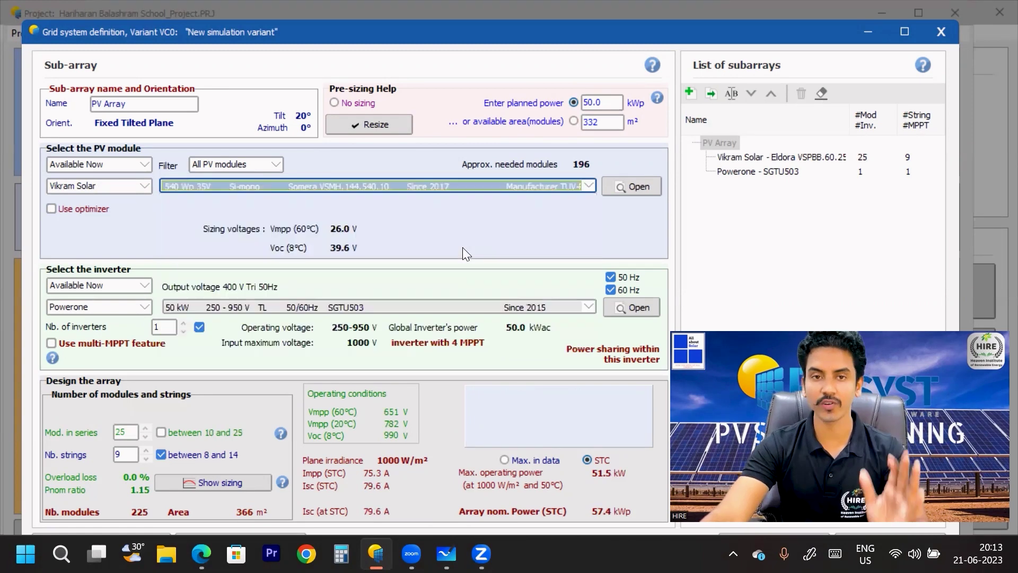
# Step: Select the Delta Energy 50 kW Solar Inverter RPI M50A as the array's inverter
pyautogui.click(121, 312)
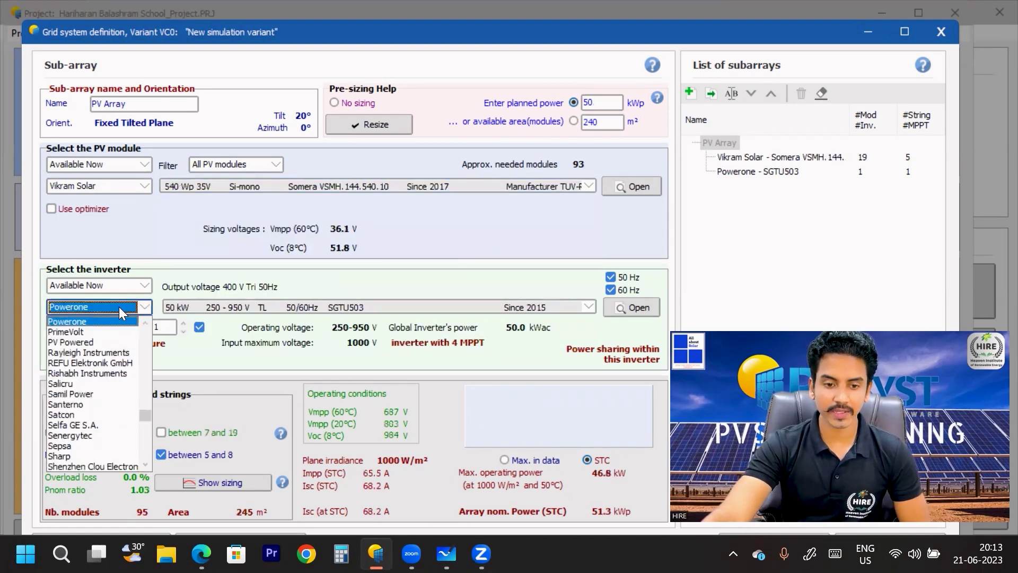
pyautogui.press('d')
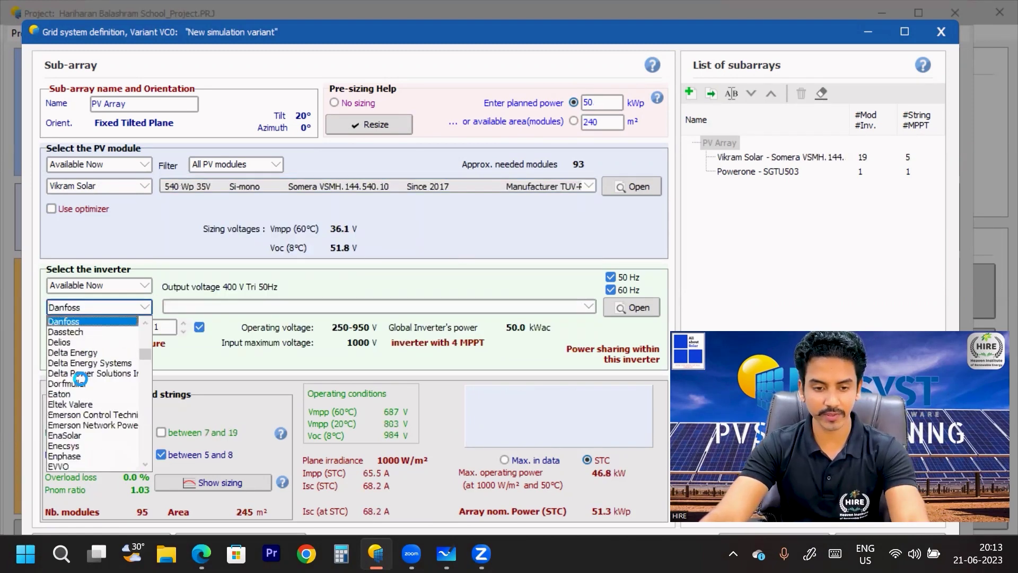
pyautogui.click(73, 352)
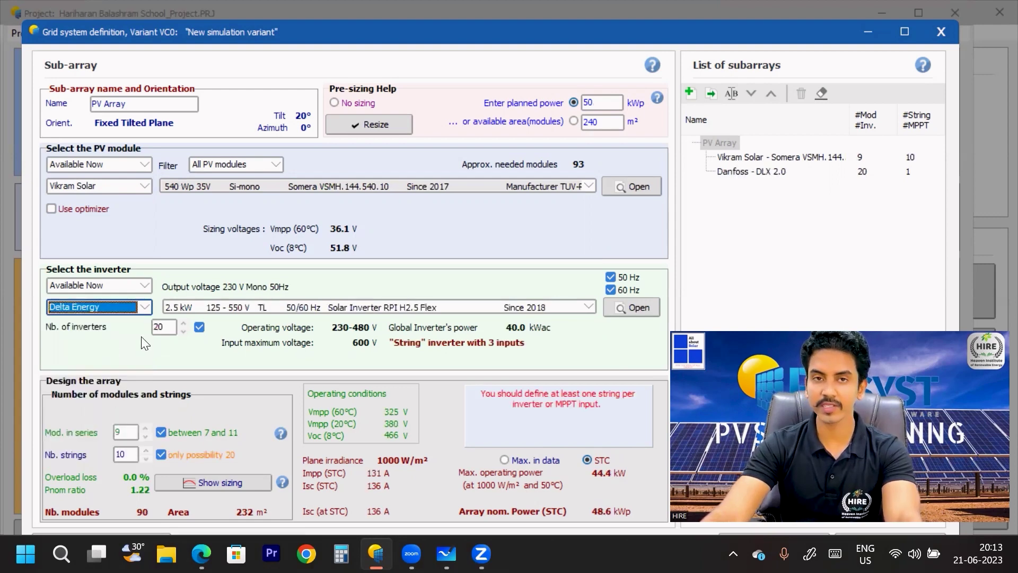
pyautogui.click(303, 307)
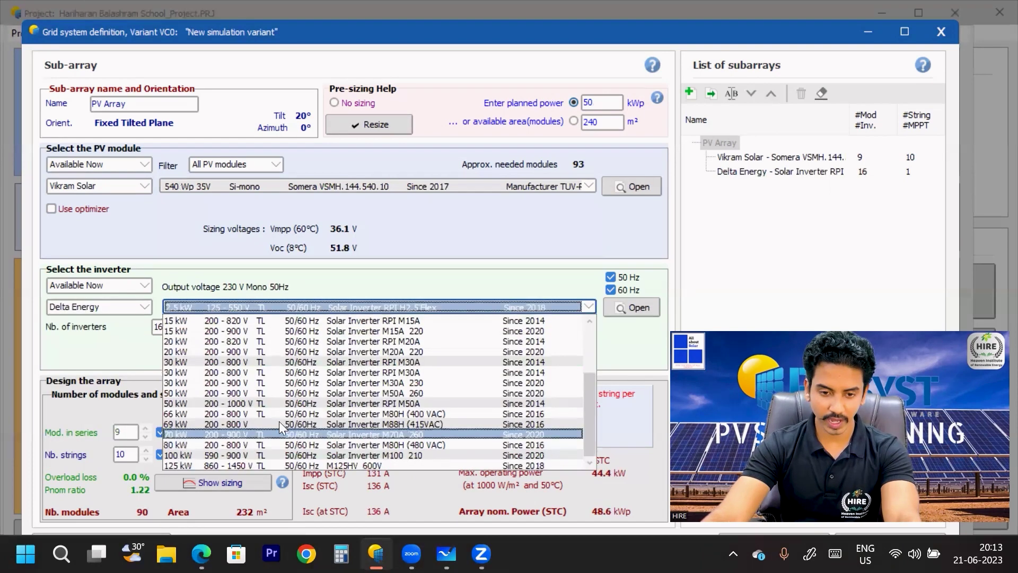
pyautogui.click(309, 398)
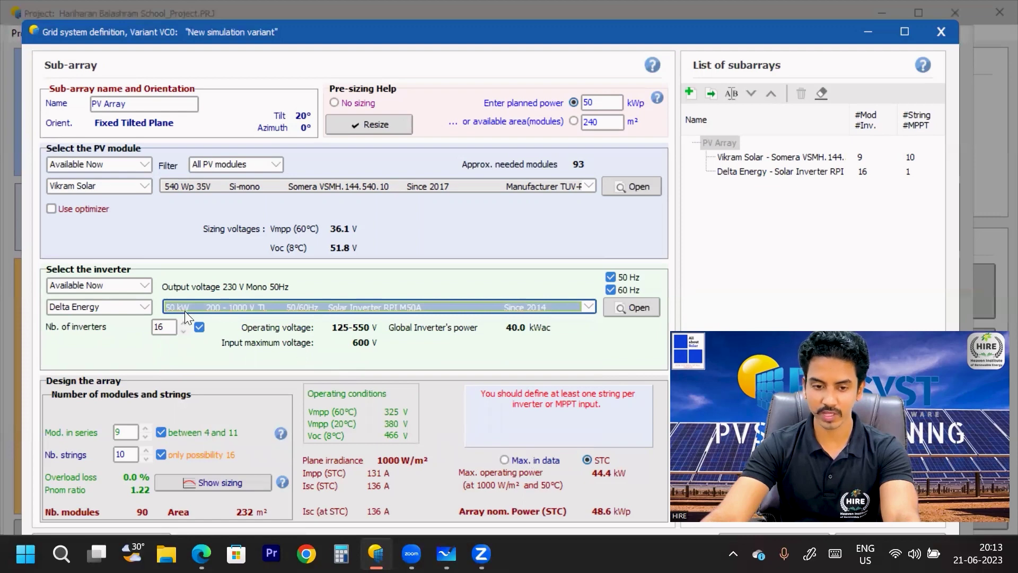
pyautogui.click(210, 302)
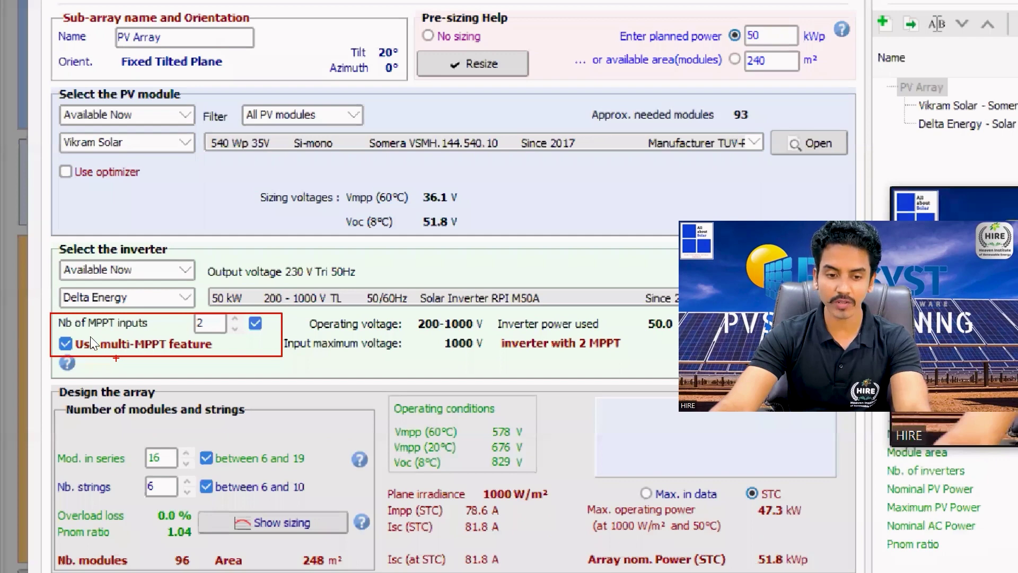
# Step: Turn off multi-MPPT, keep 1 inverter, and start raising modules in series from 16
pyautogui.click(258, 343)
pyautogui.click(157, 328)
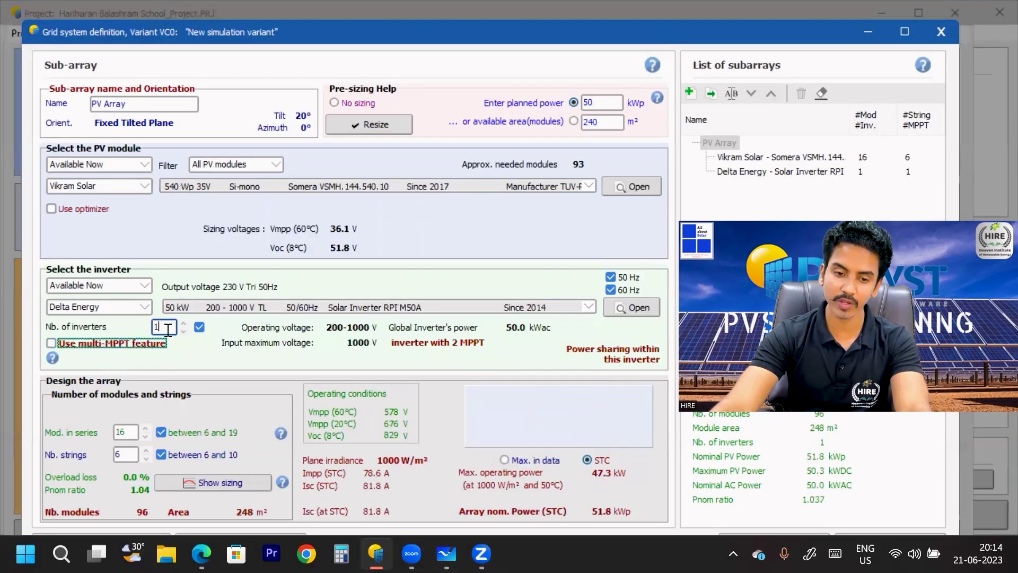
pyautogui.moveTo(168, 329)
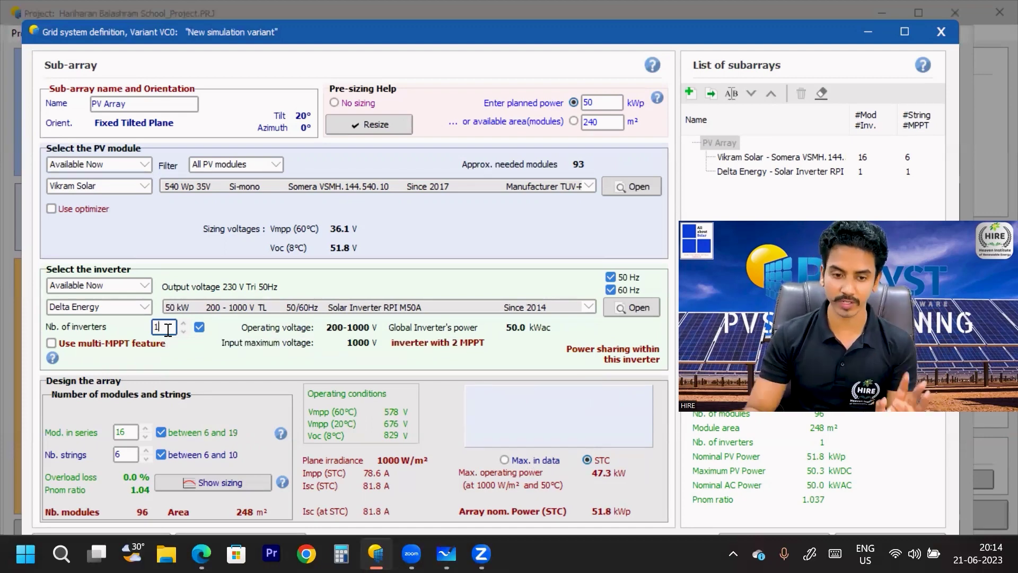
pyautogui.click(132, 434)
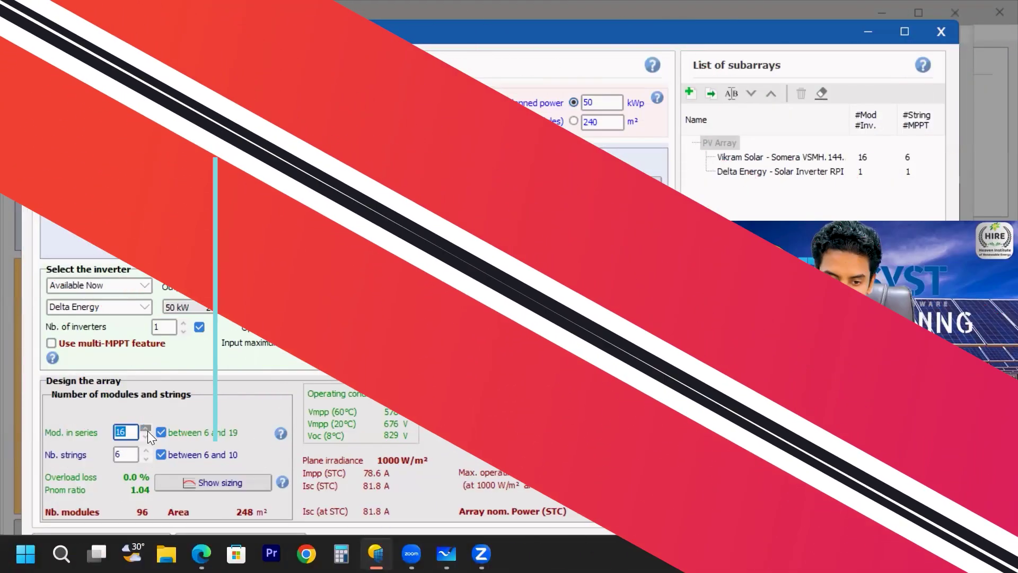
pyautogui.click(147, 428)
# Step: Set 19 modules in series and 5 strings, then maximize the system window
pyautogui.click(146, 429)
pyautogui.click(146, 428)
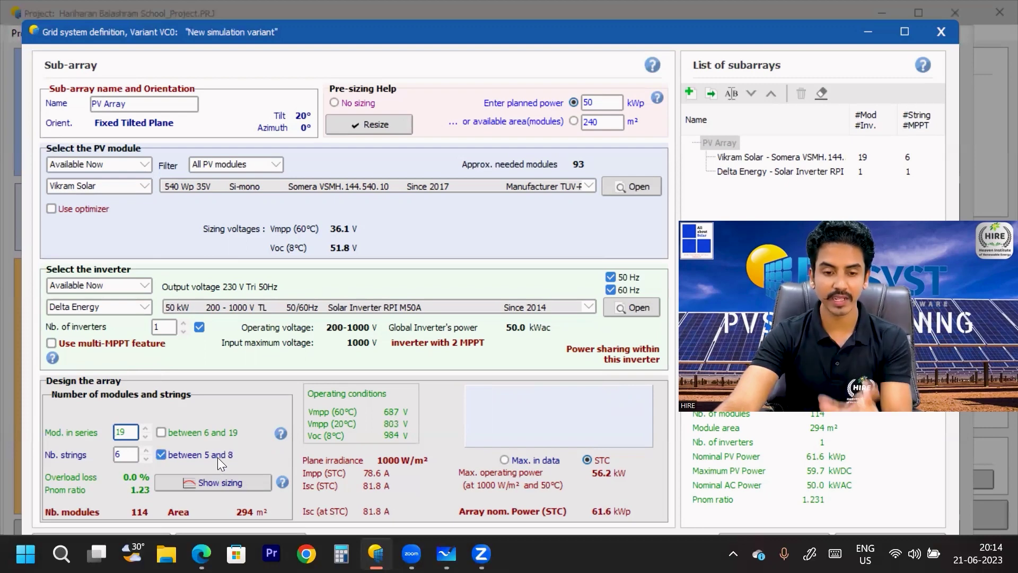
pyautogui.doubleClick(126, 455)
pyautogui.write('5')
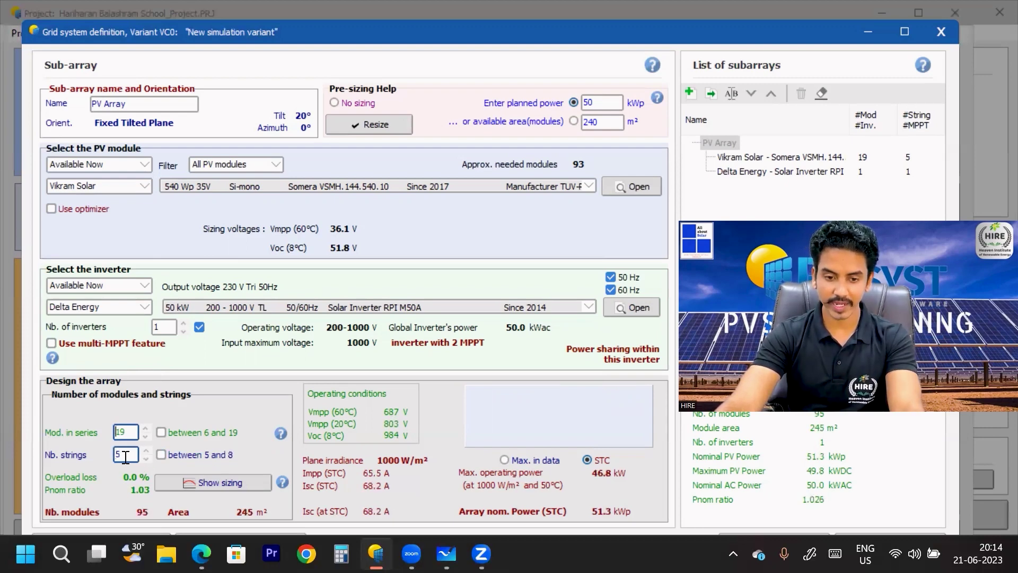
pyautogui.press('Tab')
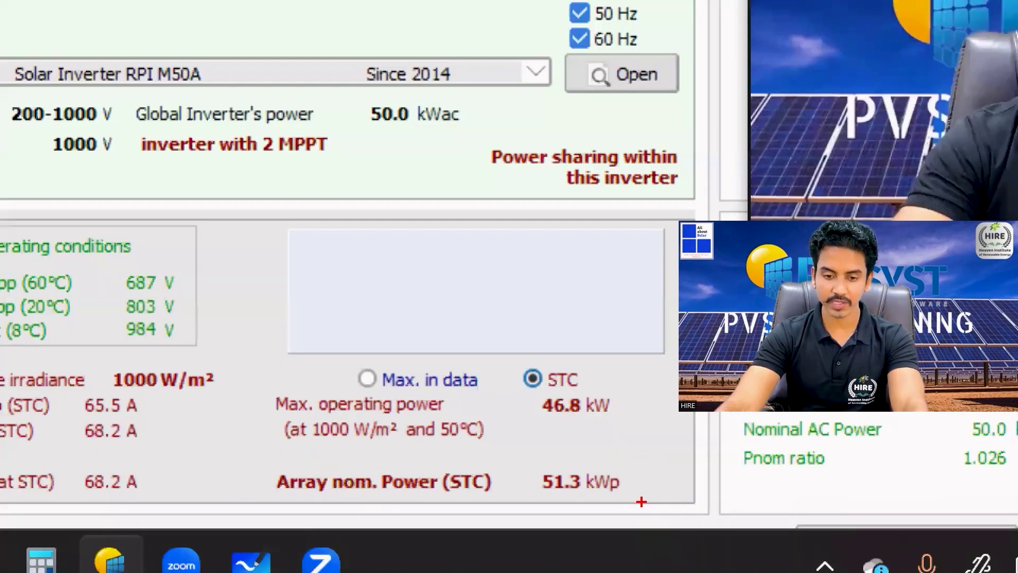
pyautogui.moveTo(247, 462)
pyautogui.mouseDown()
pyautogui.moveTo(533, 511)
pyautogui.moveTo(641, 503)
pyautogui.mouseUp()
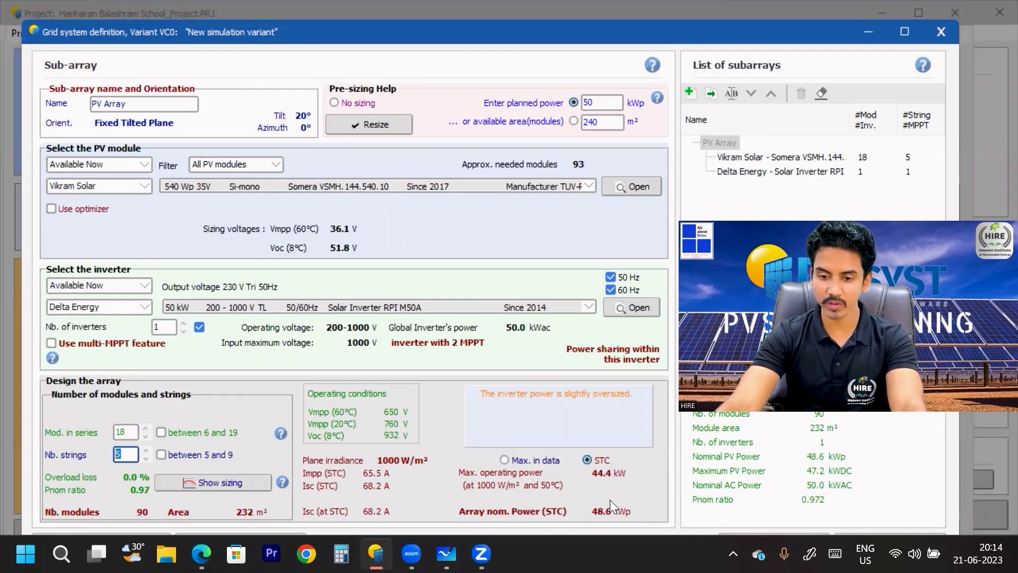
pyautogui.moveTo(920, 23); pyautogui.dragTo(906, 4)
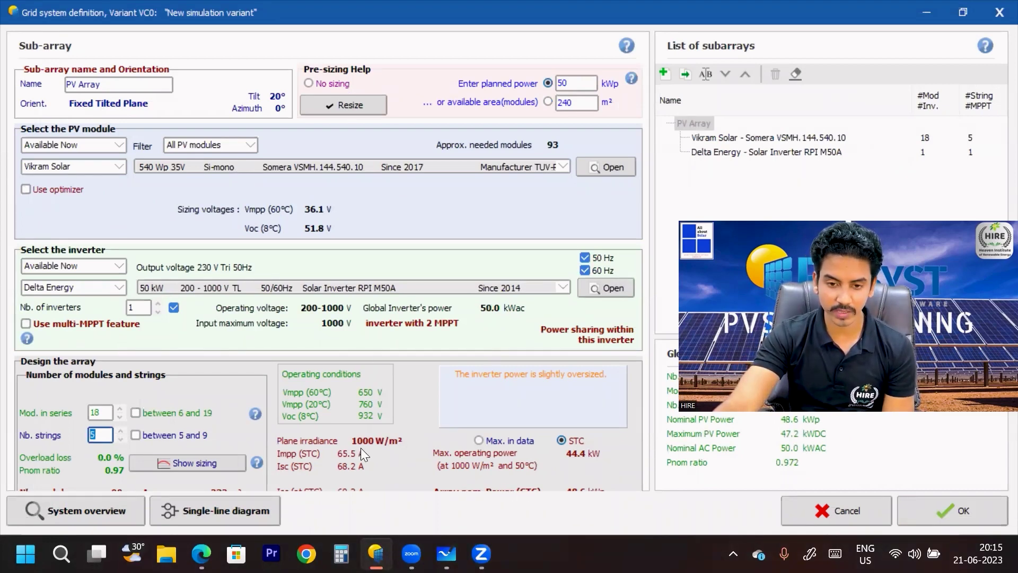
# Step: Try 17 and 16 modules in series and 6 strings, then return to 19 × 5
pyautogui.click(120, 417)
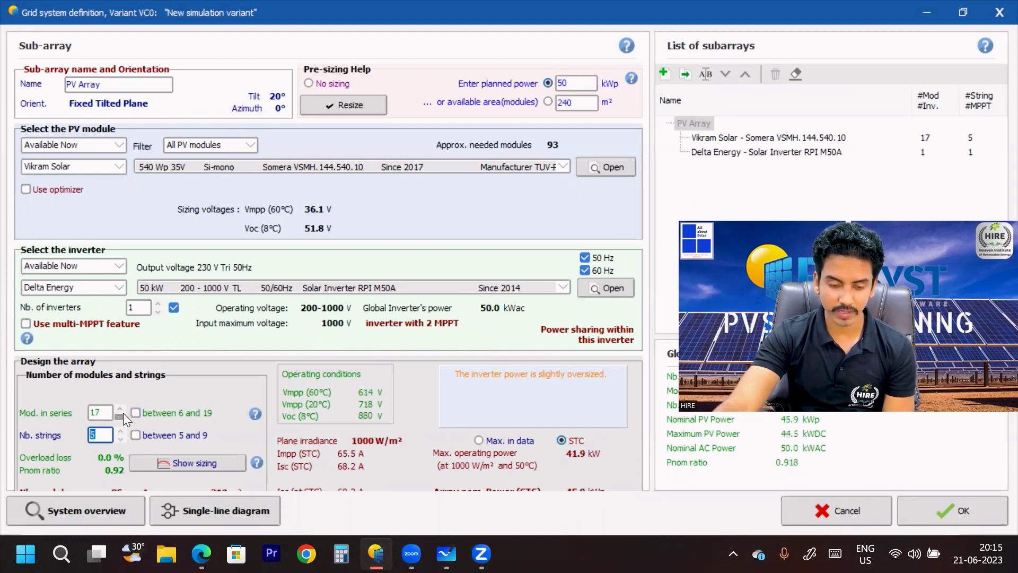
pyautogui.click(121, 430)
pyautogui.click(561, 440)
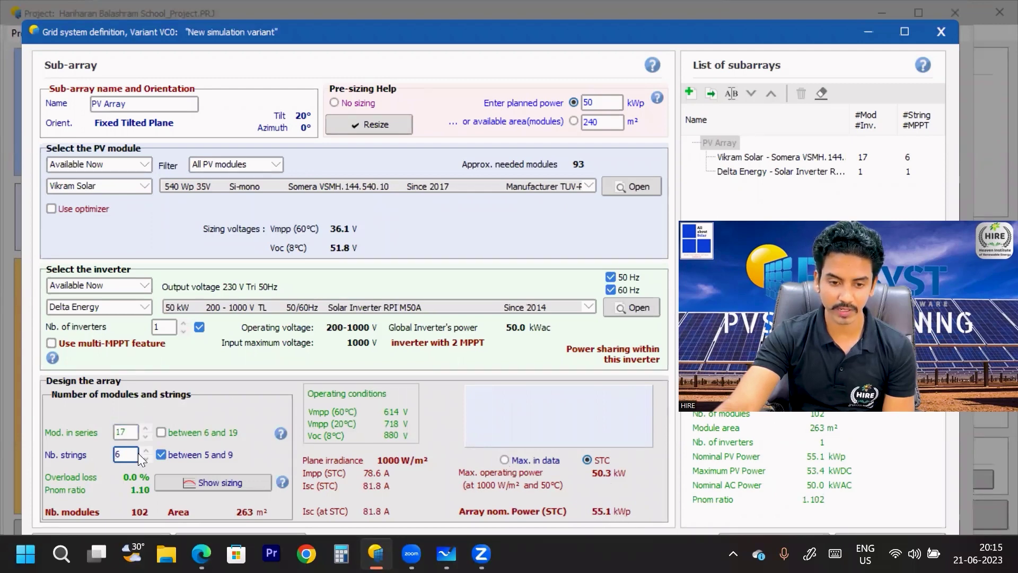
pyautogui.click(145, 437)
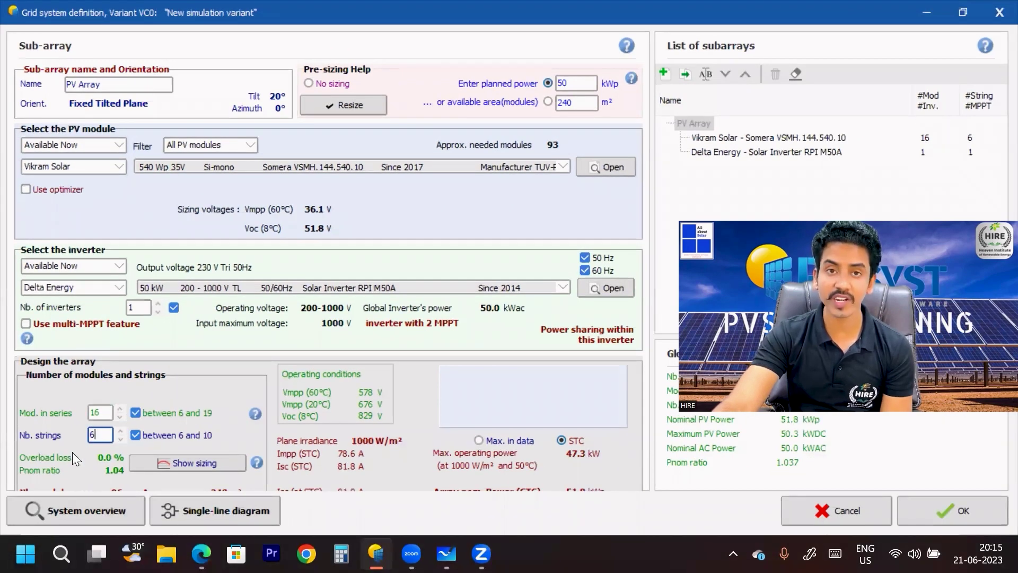
pyautogui.click(121, 407)
pyautogui.click(120, 408)
pyautogui.click(121, 408)
pyautogui.click(118, 439)
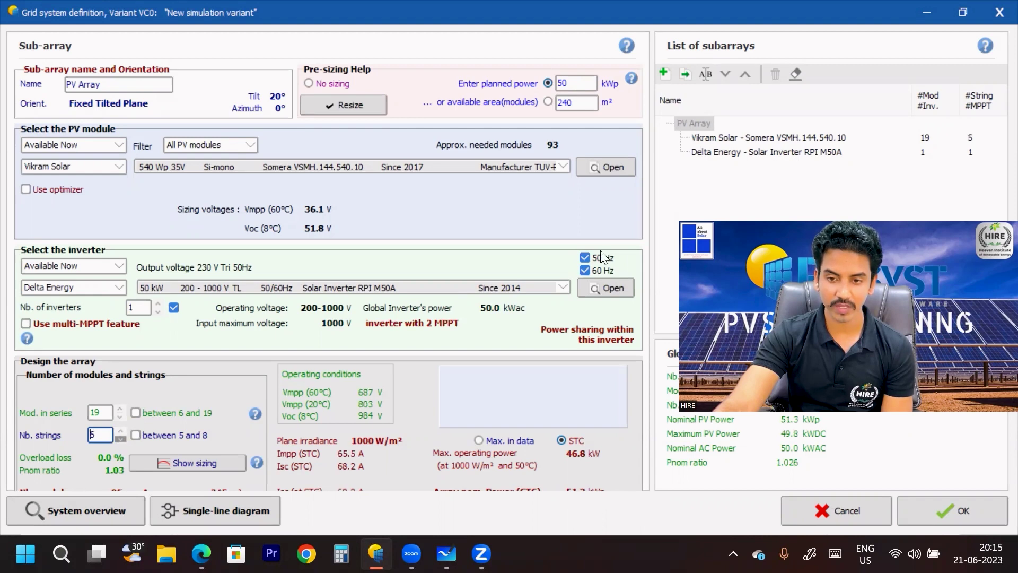
pyautogui.click(961, 12)
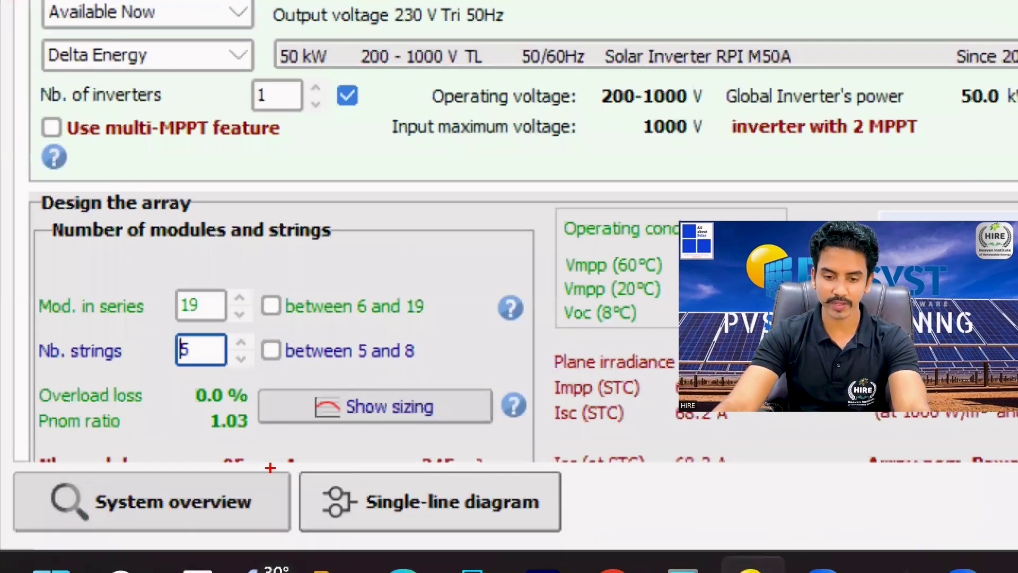
pyautogui.moveTo(385, 487); pyautogui.dragTo(479, 449)
pyautogui.moveTo(414, 469)
pyautogui.mouseDown()
pyautogui.moveTo(440, 494)
pyautogui.moveTo(599, 400)
pyautogui.mouseUp()
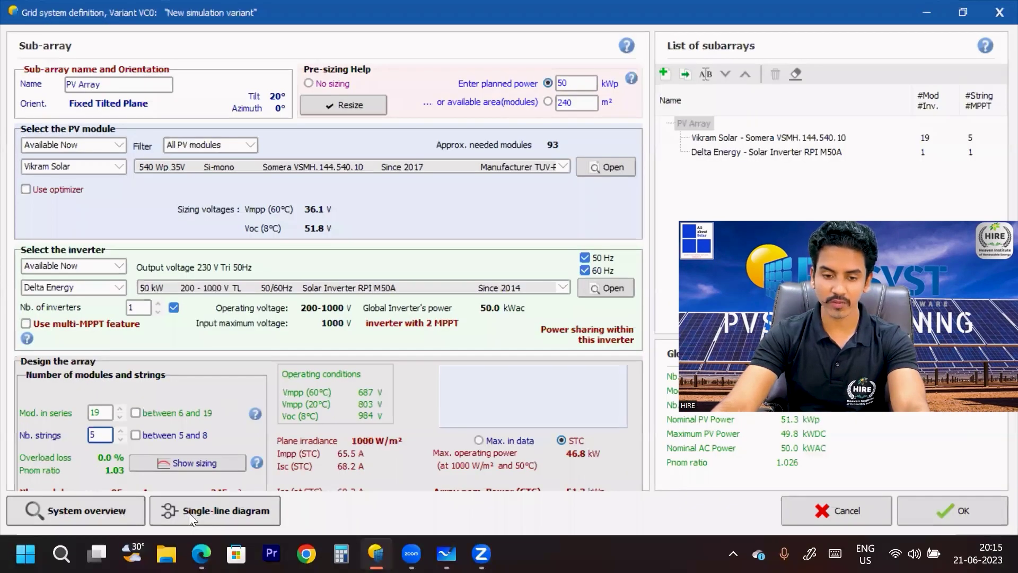
# Step: Ungroup the 5-string Somera array row into separate single-string lines in the single-line diagram
pyautogui.click(188, 513)
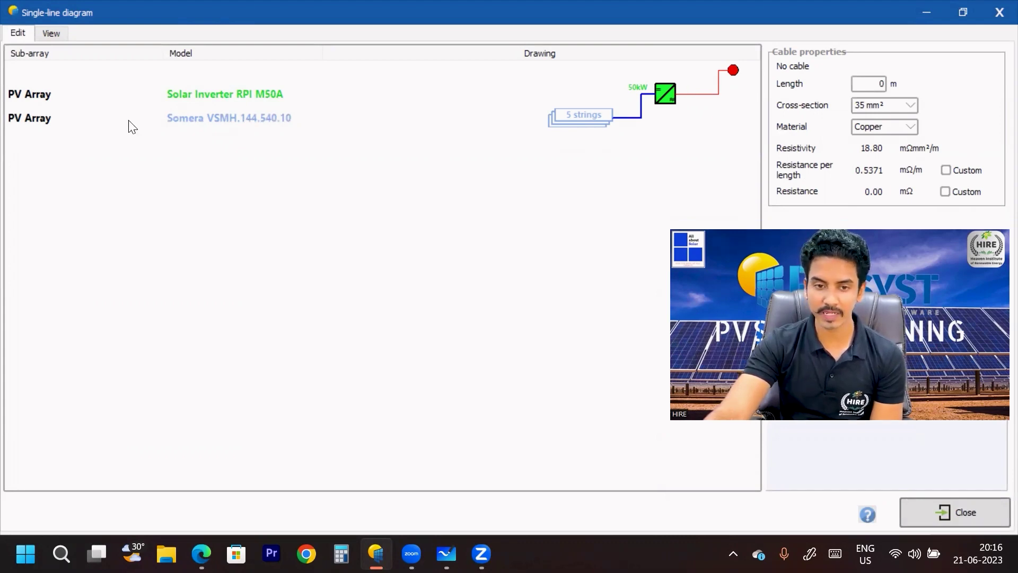
pyautogui.click(572, 123)
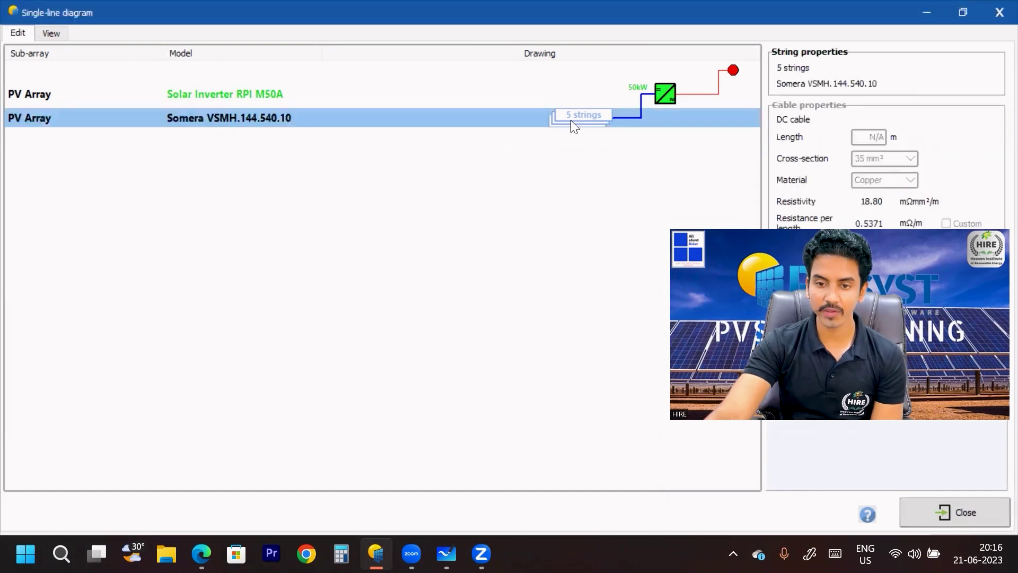
pyautogui.rightClick(573, 125)
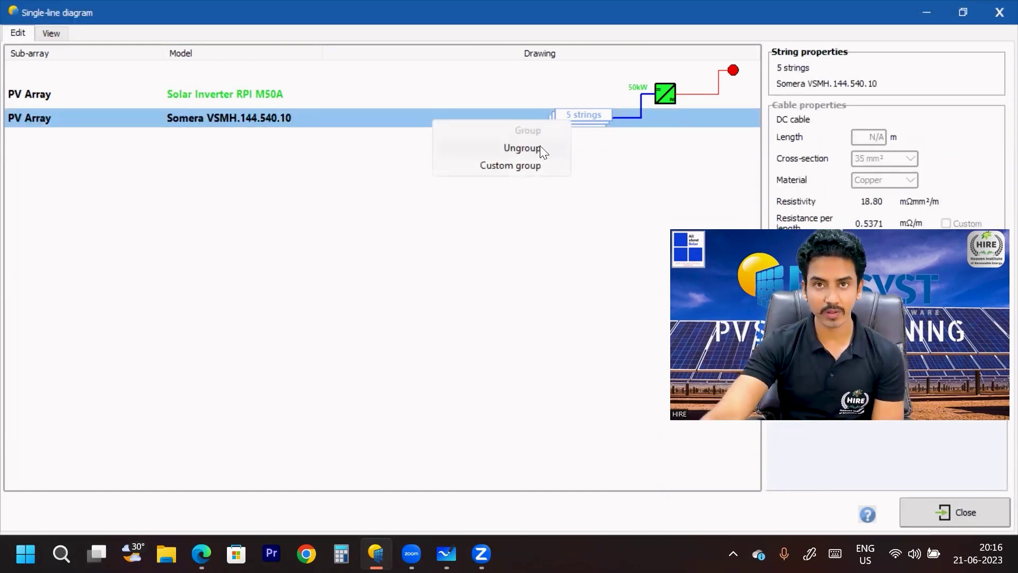
pyautogui.click(512, 151)
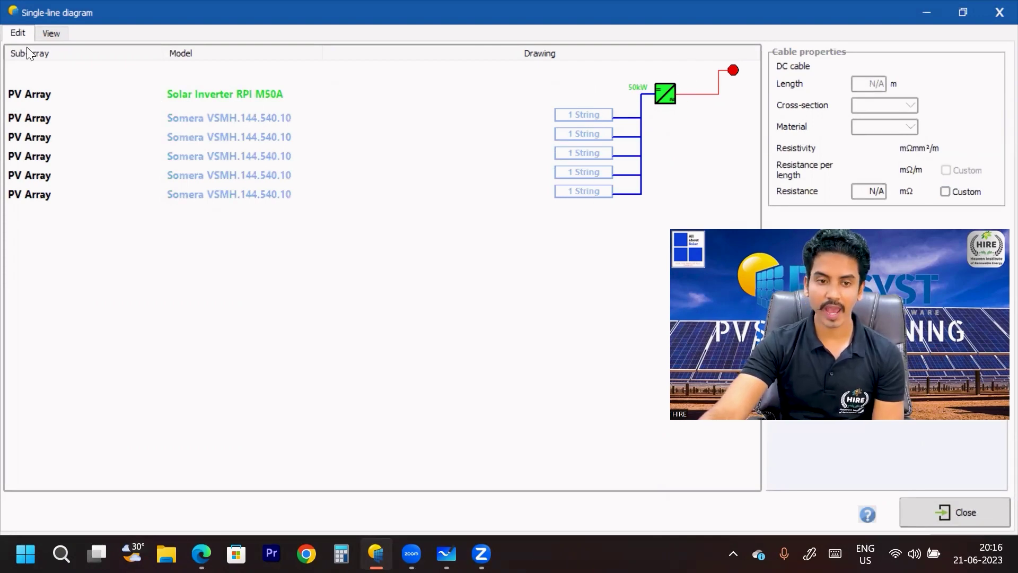
# Step: Switch to the printable page view, zoom the preview, and choose Landscape paper orientation
pyautogui.click(49, 33)
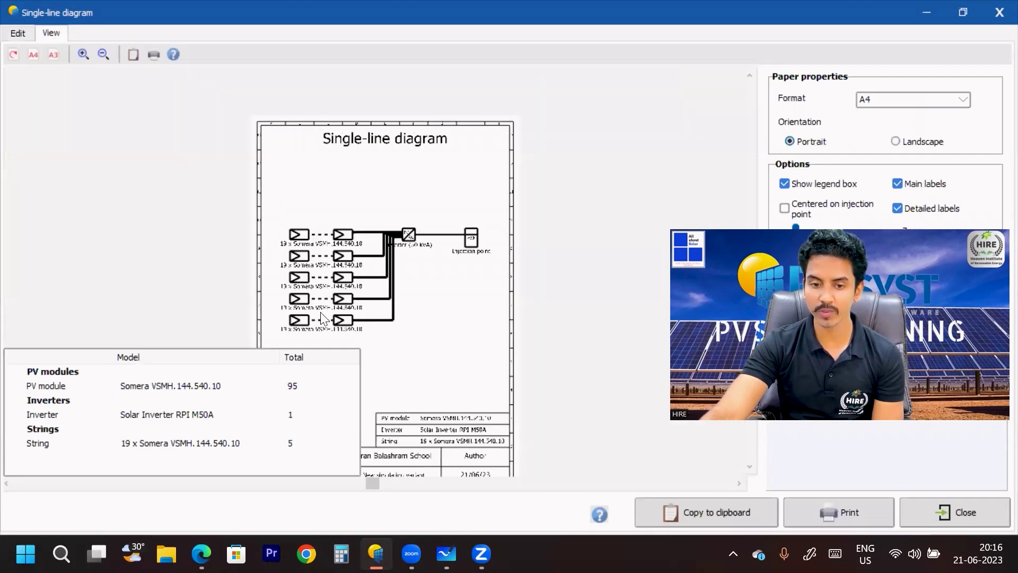
pyautogui.scroll(-3, 584, 197)
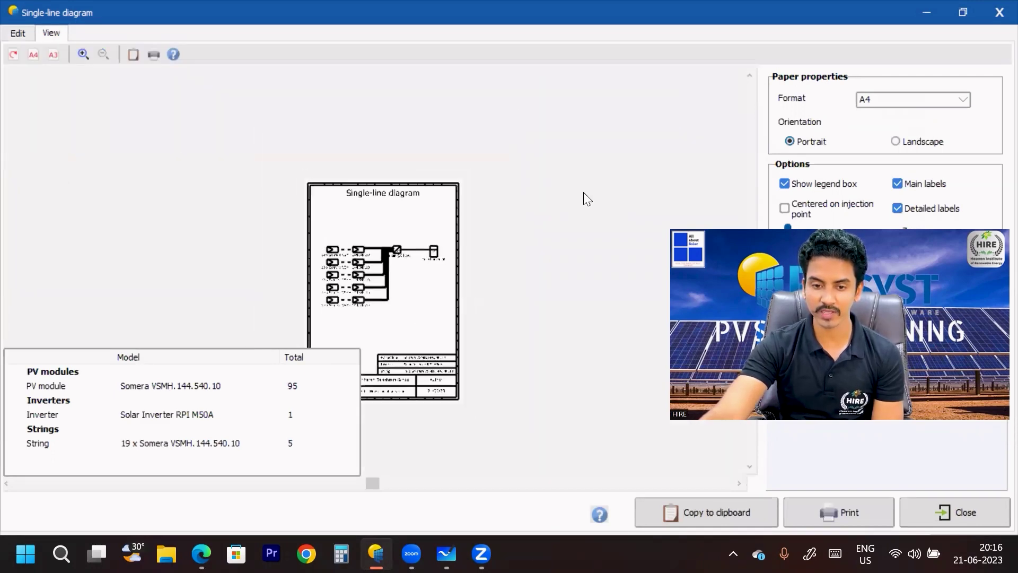
pyautogui.scroll(3, 411, 357)
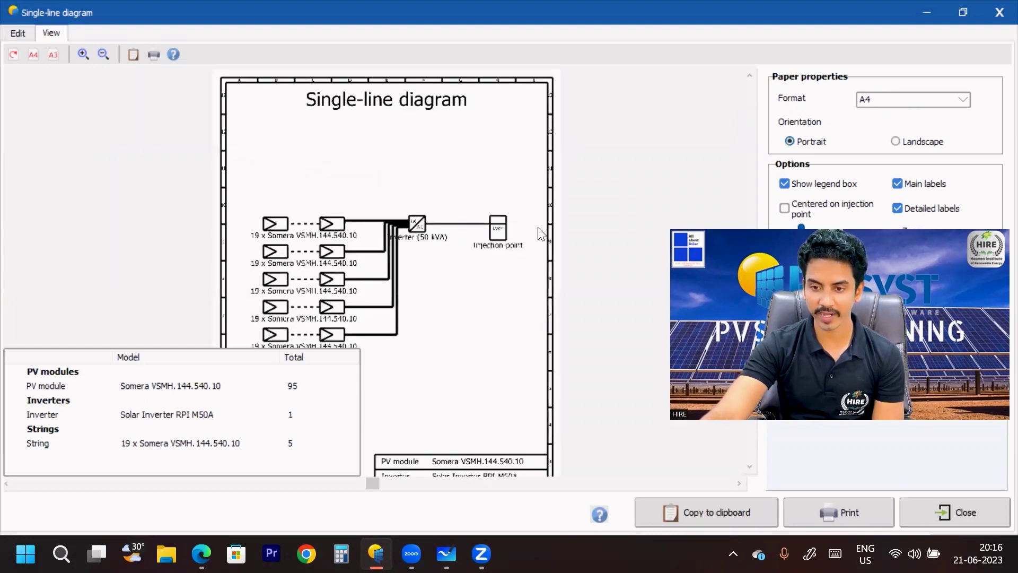
pyautogui.scroll(4, 438, 143)
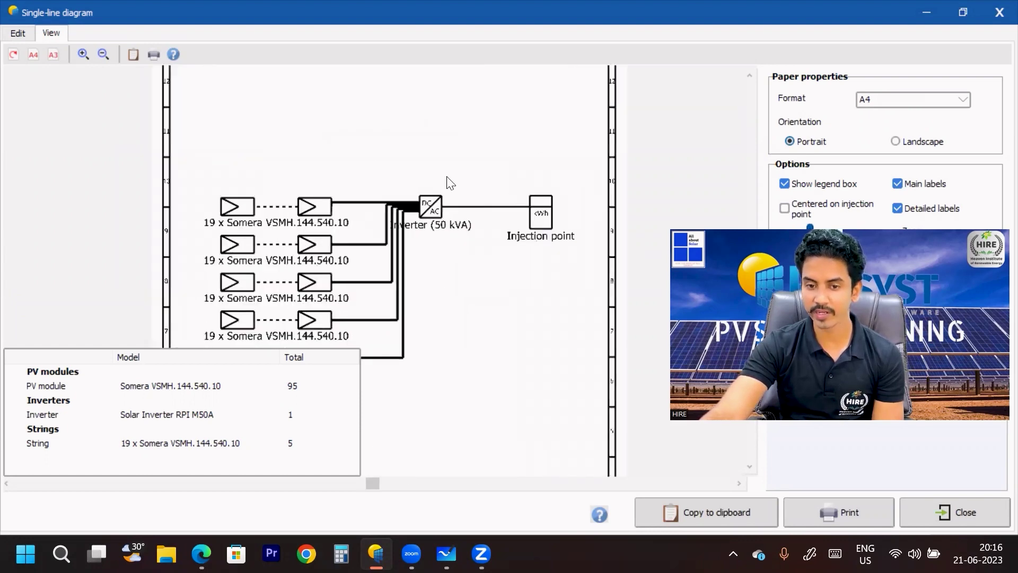
pyautogui.scroll(-2, 338, 170)
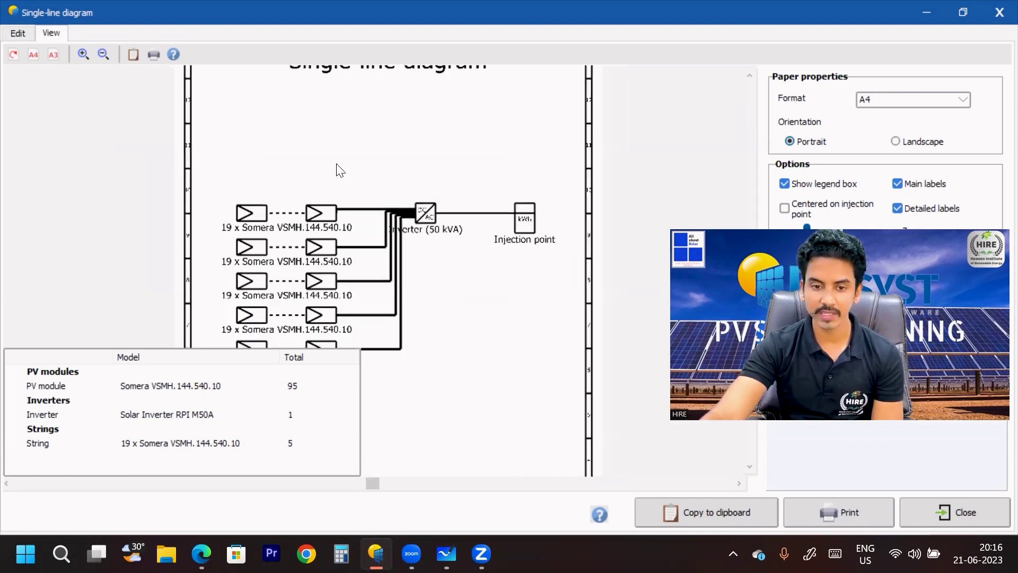
pyautogui.scroll(-2, 445, 223)
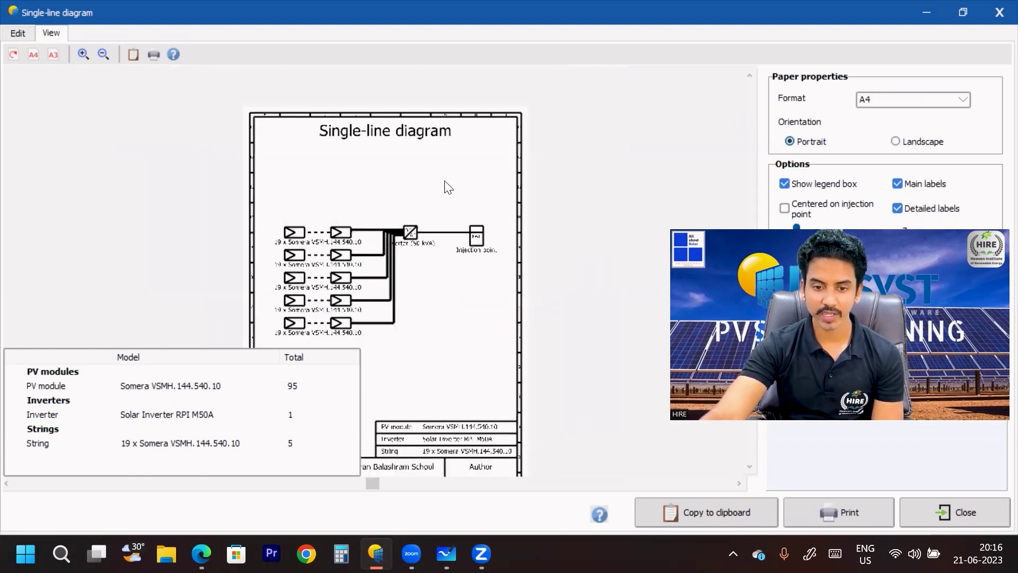
pyautogui.scroll(1, 445, 461)
pyautogui.scroll(-1, 514, 245)
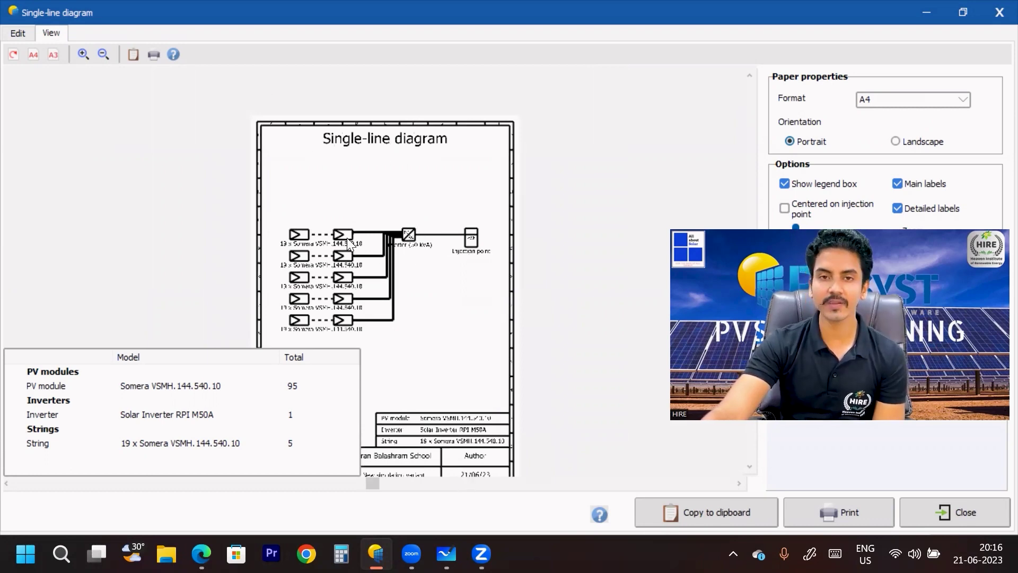
pyautogui.click(896, 141)
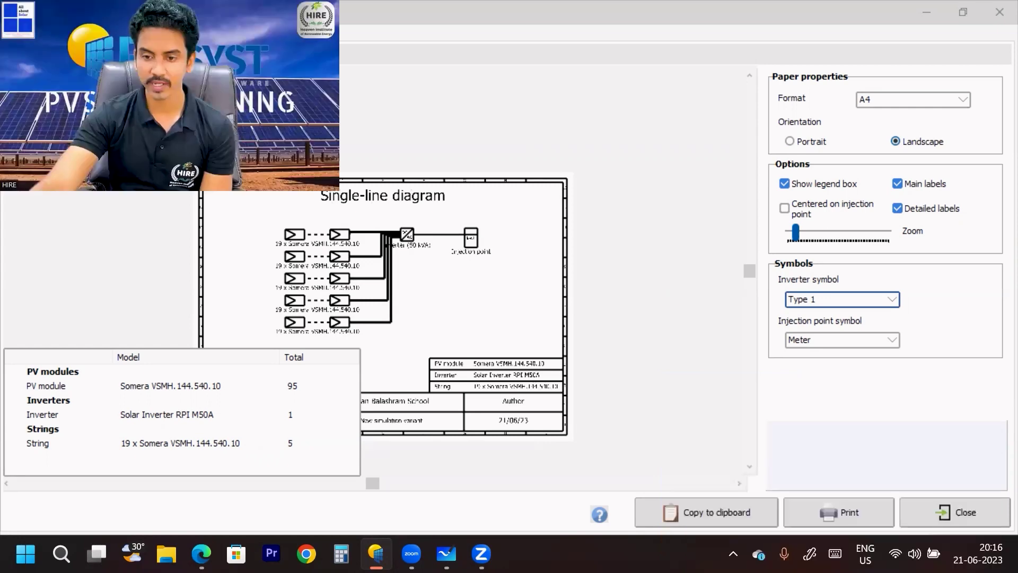
# Step: Try inverter symbols Type 2 and Type 3, then keep Type 1 with a Meter injection point
pyautogui.click(850, 304)
pyautogui.click(836, 321)
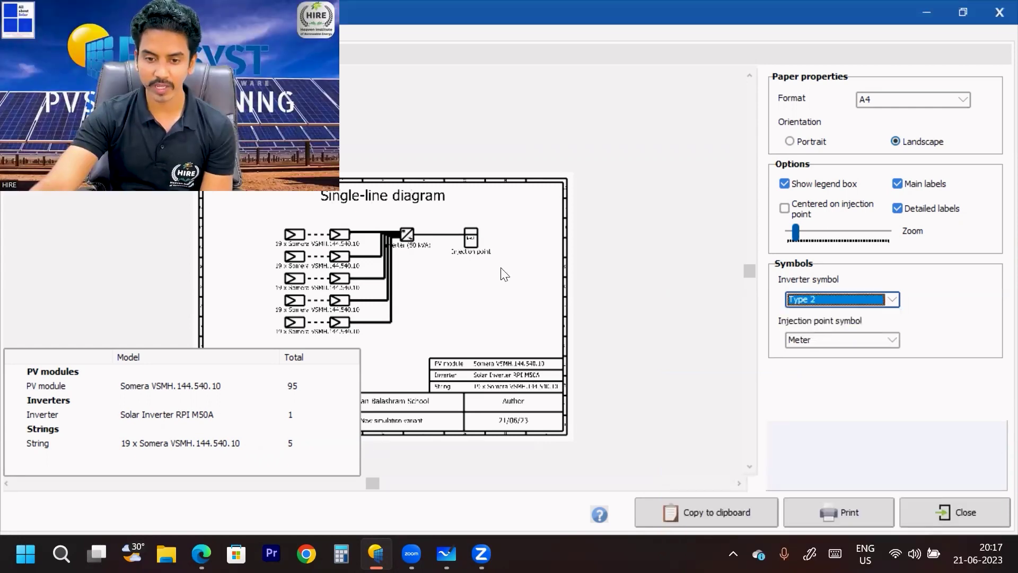
pyautogui.click(839, 305)
pyautogui.click(793, 333)
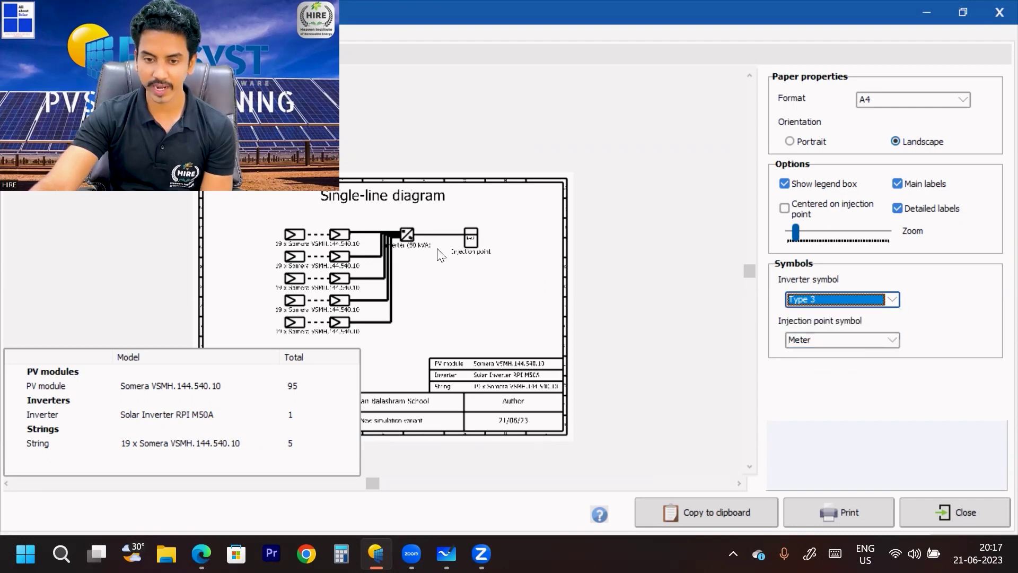
pyautogui.click(856, 300)
pyautogui.click(844, 311)
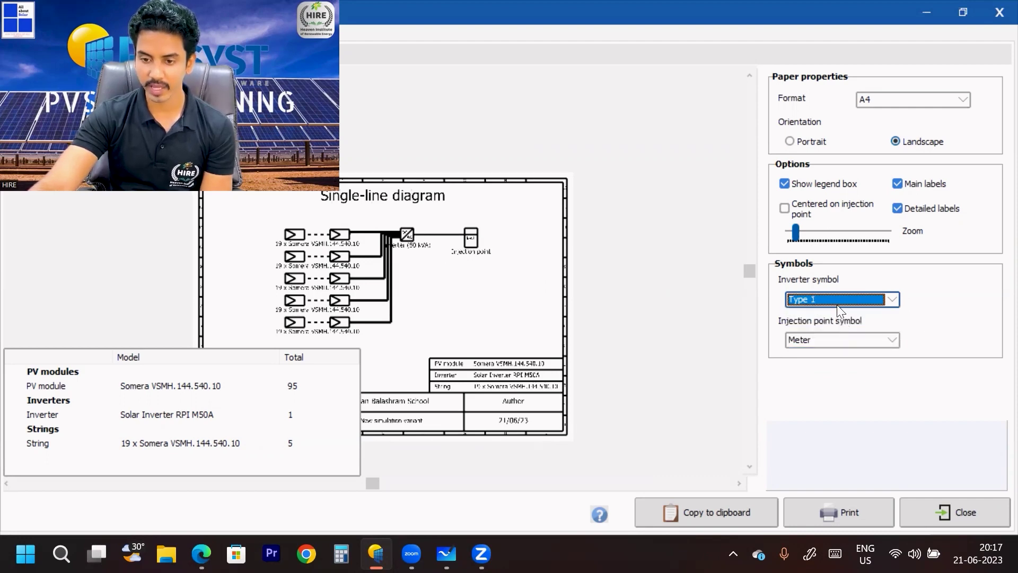
pyautogui.click(842, 340)
pyautogui.click(841, 382)
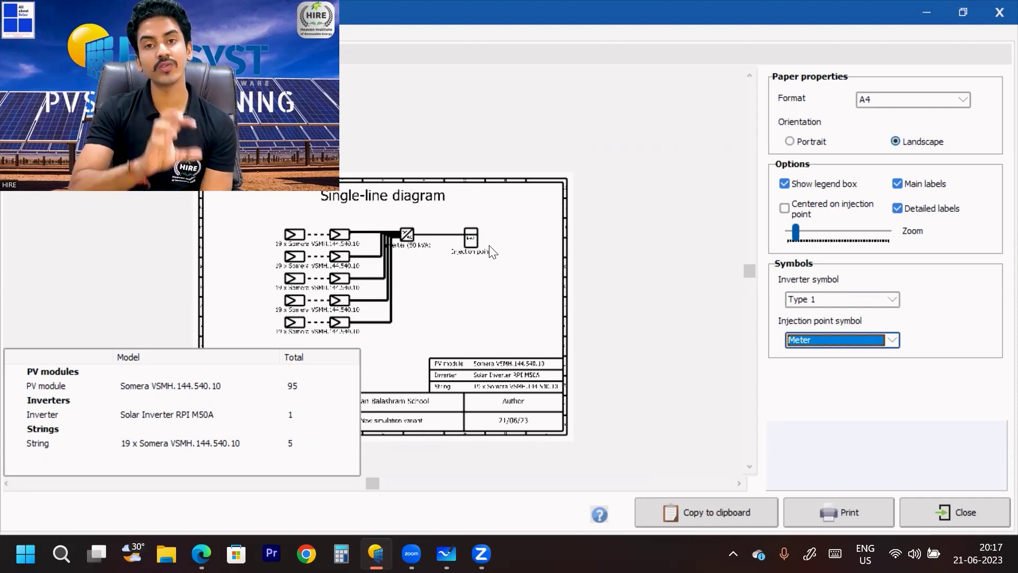
# Step: Enlarge the diagram slightly, centre it on the injection point, and keep A4 format
pyautogui.click(805, 233)
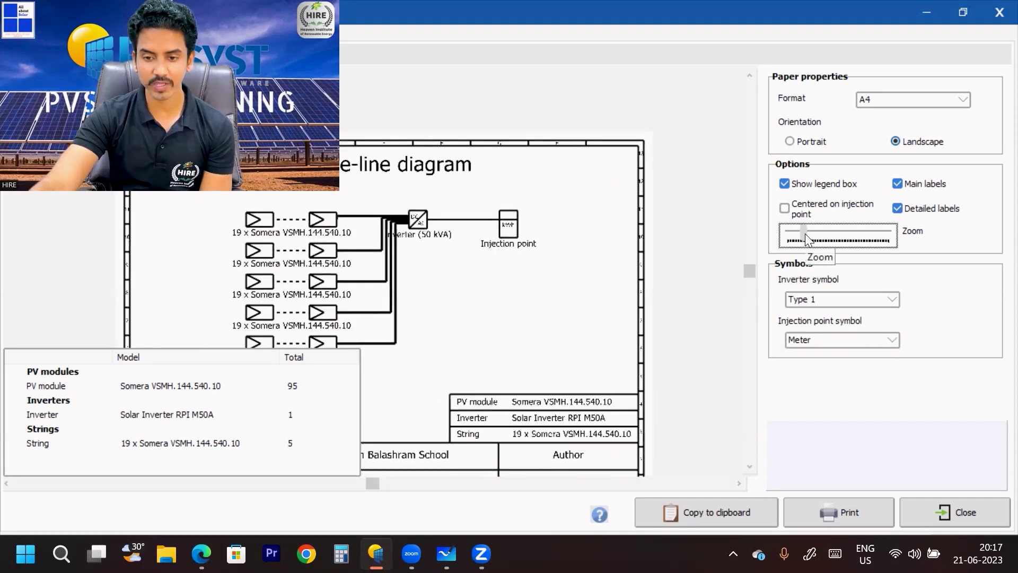
pyautogui.click(785, 207)
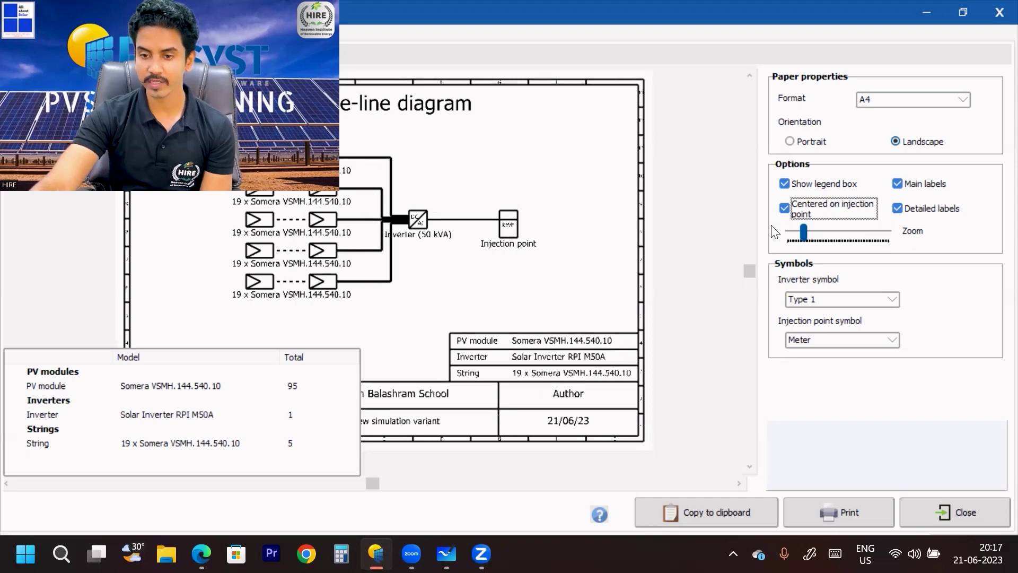
pyautogui.click(895, 95)
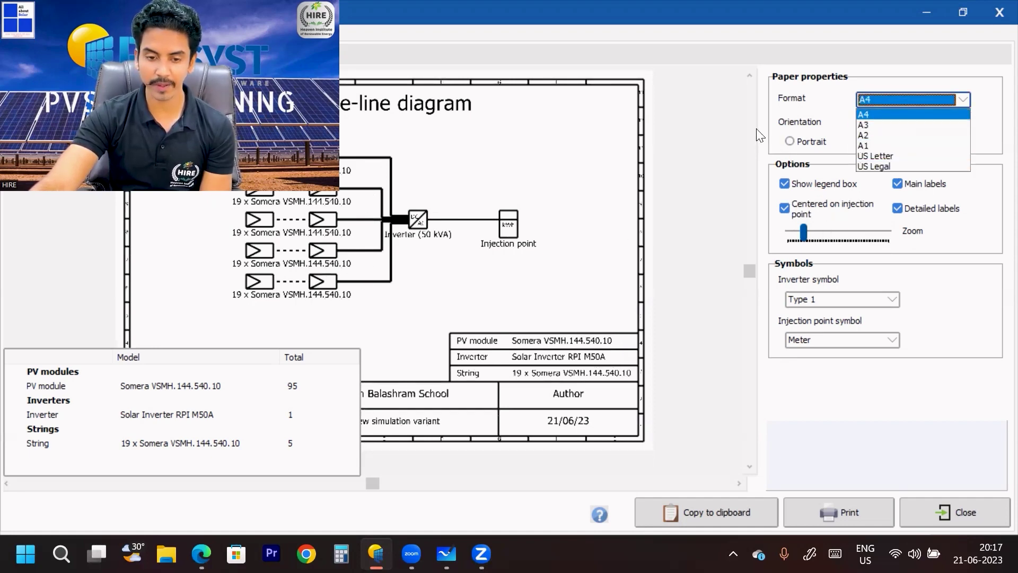
pyautogui.click(719, 118)
pyautogui.scroll(-1, 616, 154)
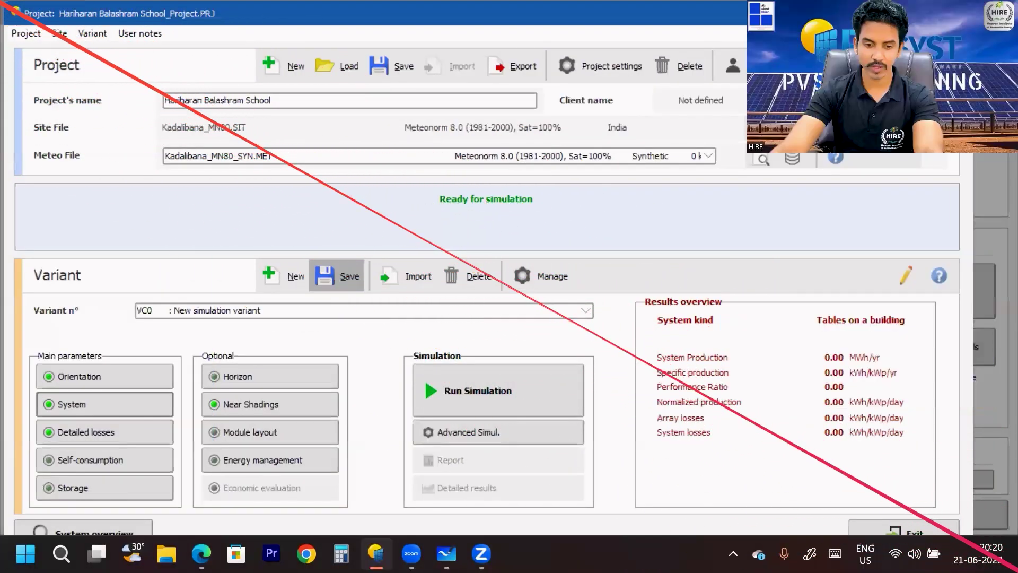
# Step: Open the detailed PV field losses settings from the main project window
pyautogui.click(109, 438)
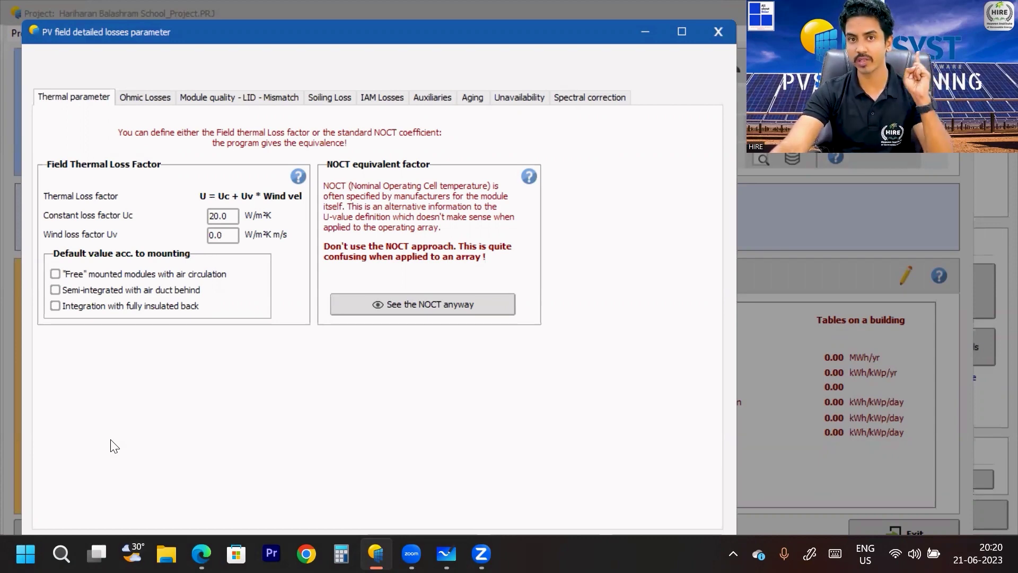
# Step: Show the Ohmic Losses page with its 1.50% DC loss fraction at STC
pyautogui.click(144, 98)
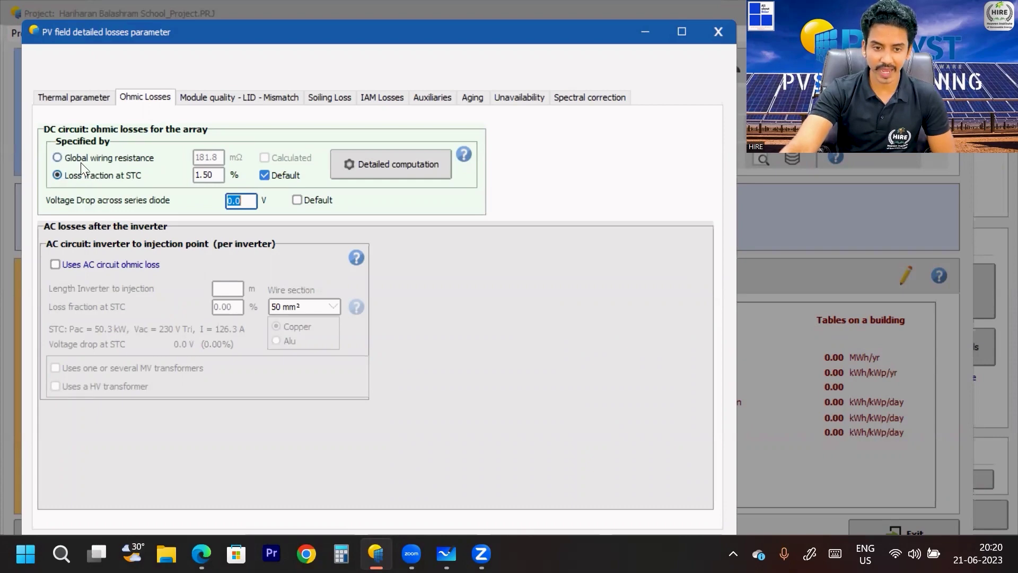
# Step: Enable AC ohmic loss with a 50 m, 50 mm² copper cable (1.79%) and view the single-line diagram
pyautogui.click(87, 262)
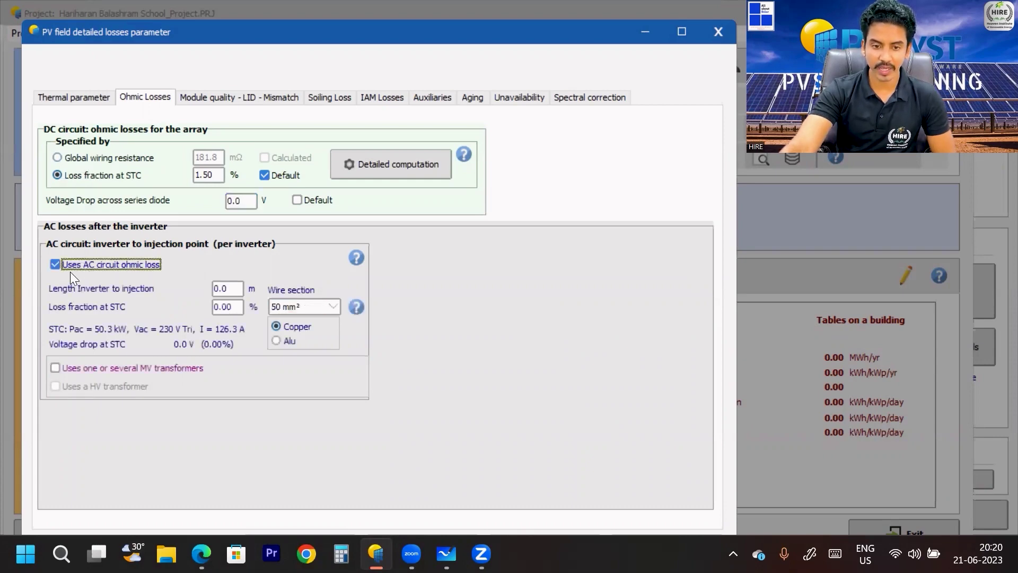
pyautogui.click(318, 309)
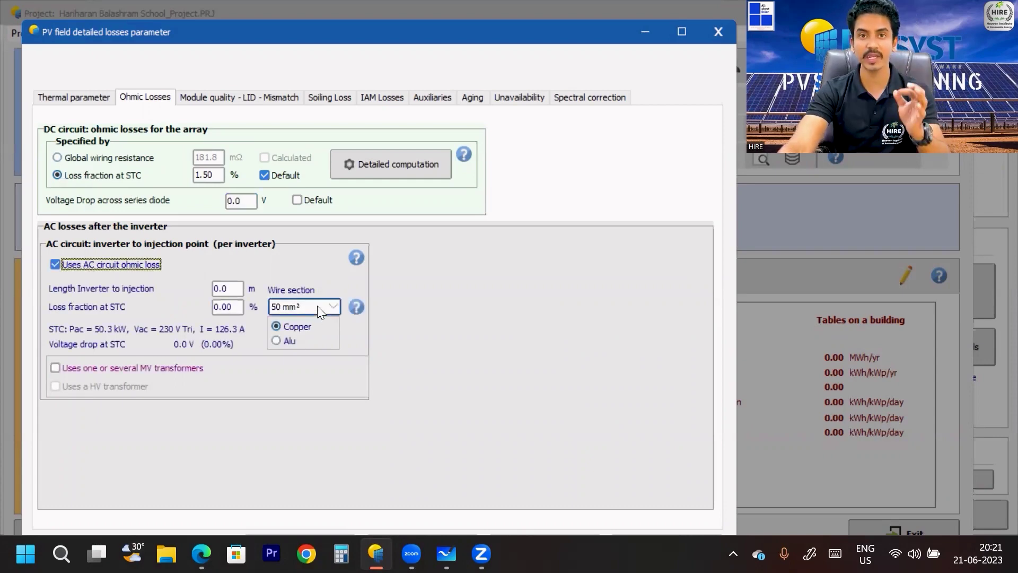
pyautogui.click(233, 302)
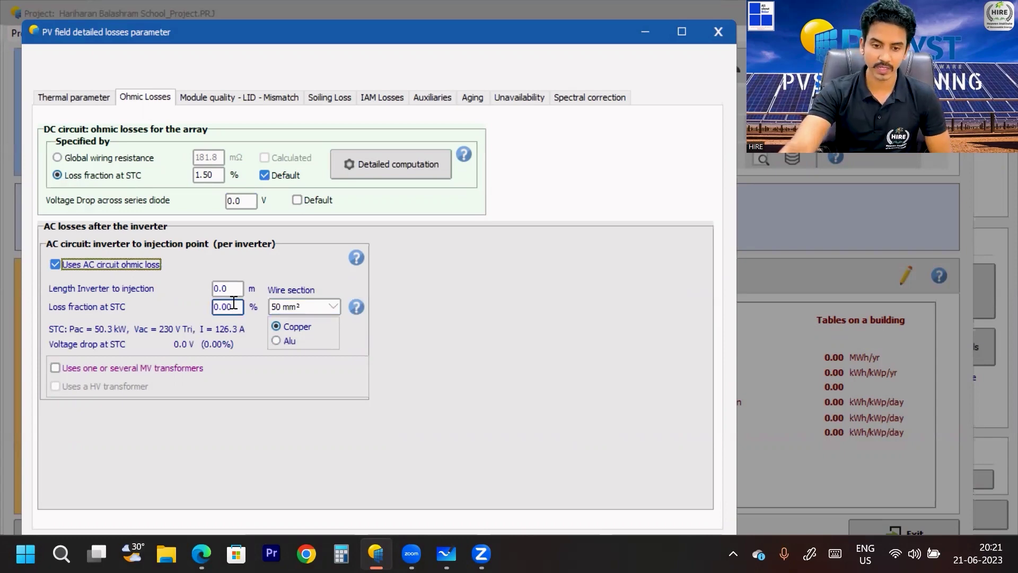
pyautogui.hotkey('shift', 'Tab')
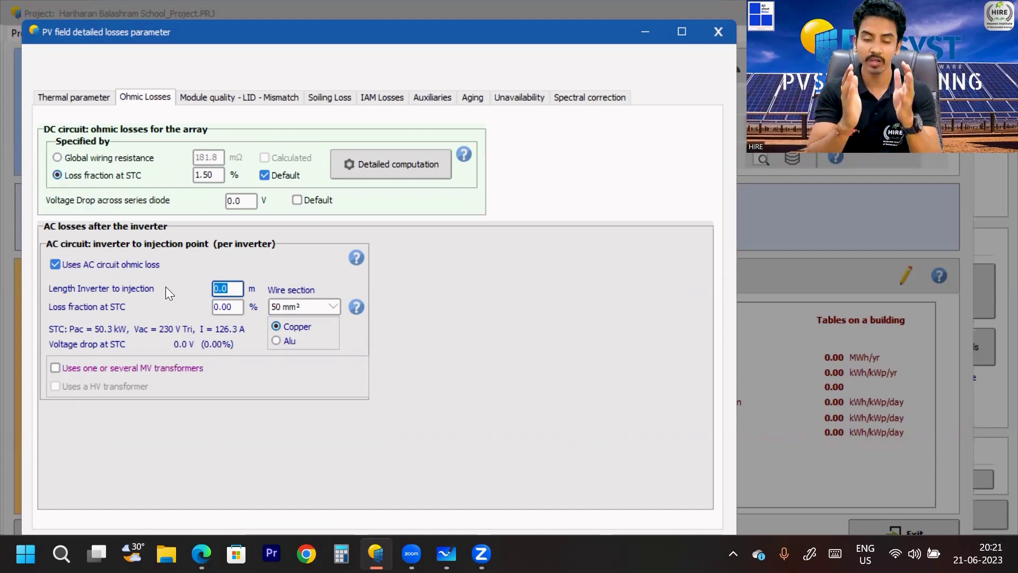
pyautogui.write('50')
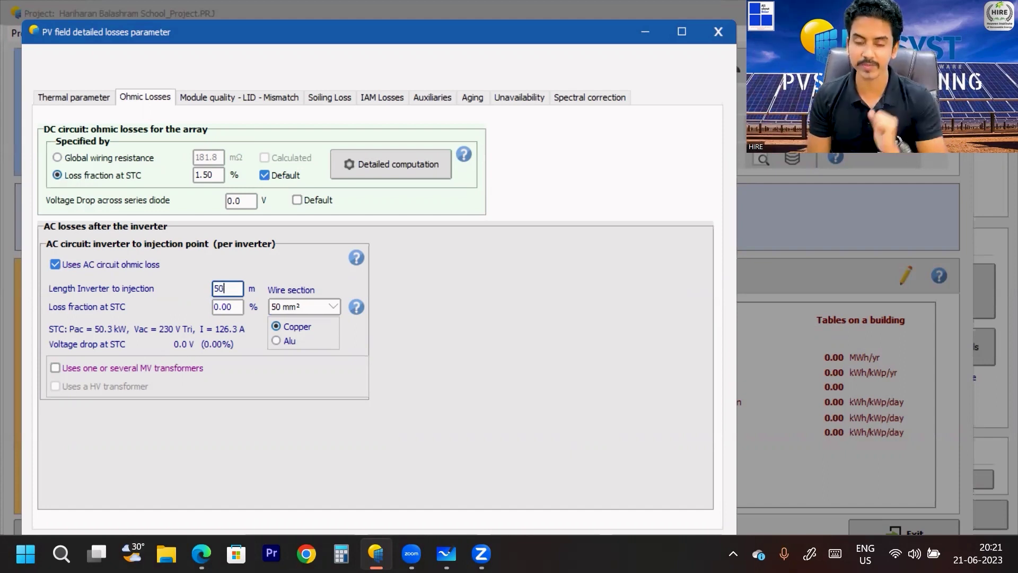
pyautogui.press('Tab')
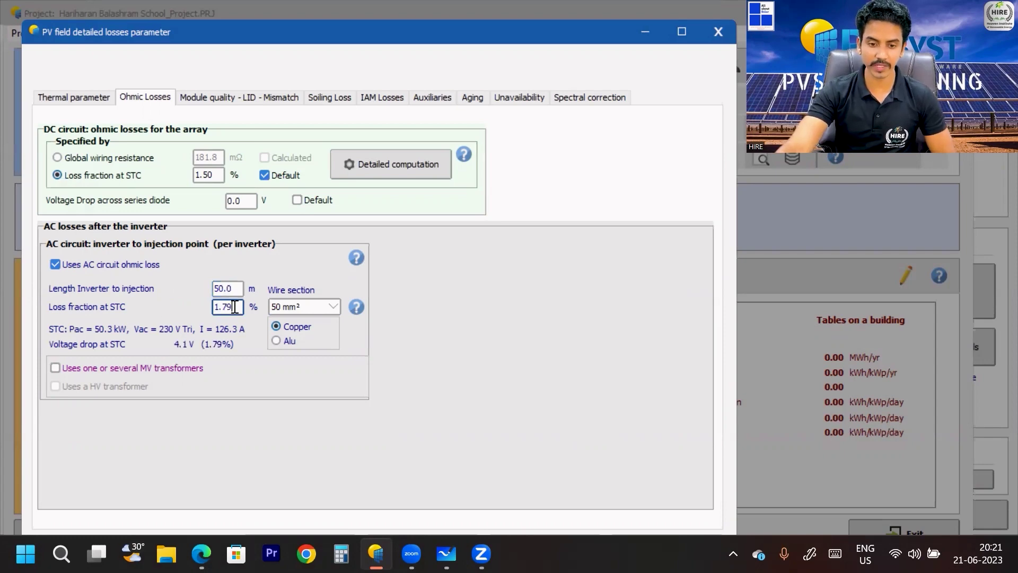
pyautogui.click(337, 307)
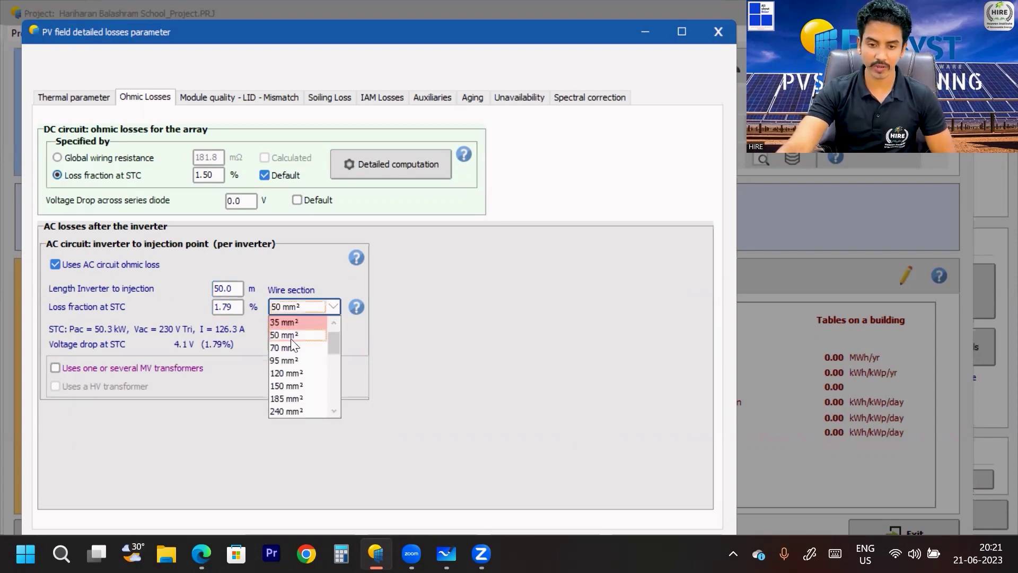
pyautogui.click(286, 323)
pyautogui.doubleClick(222, 307)
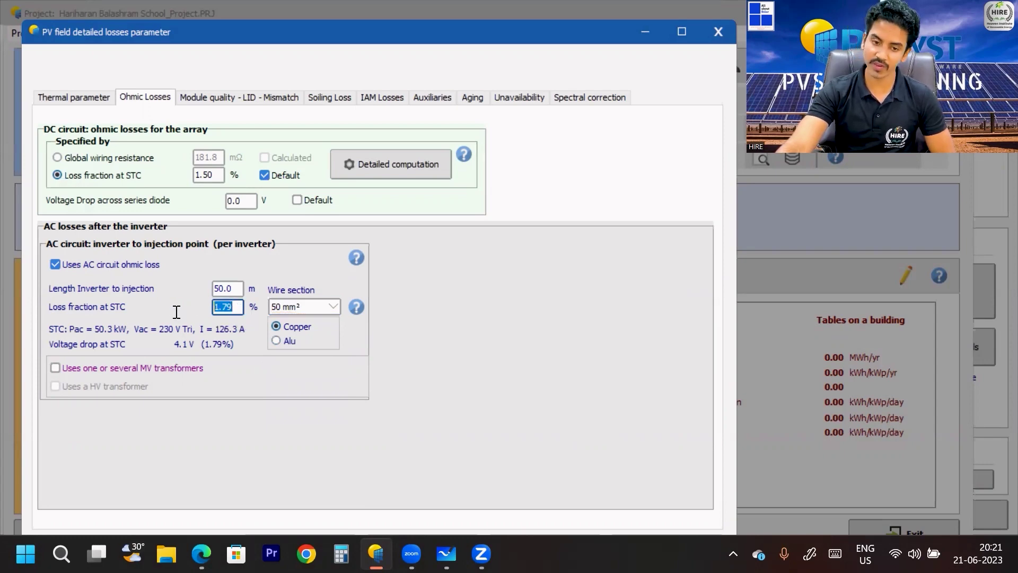
pyautogui.click(682, 32)
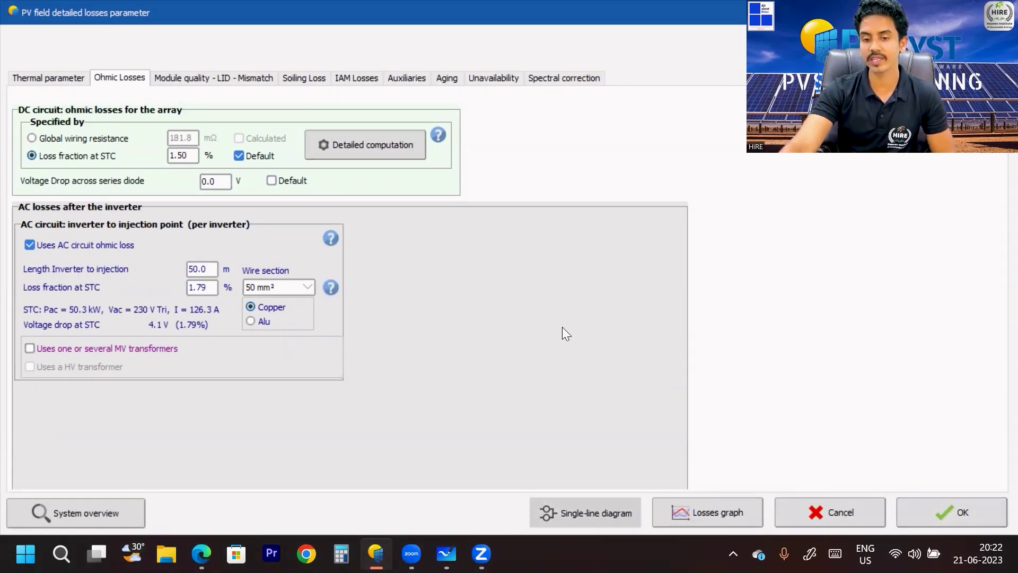
pyautogui.click(559, 509)
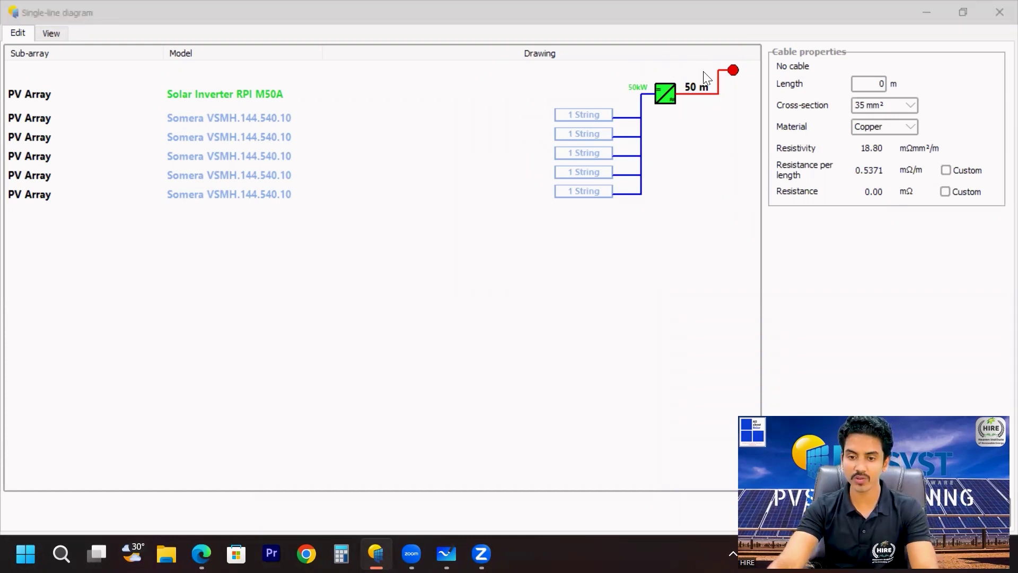
# Step: Show the printable View layout of the diagram and zoom in on the 50.0 m AC cable
pyautogui.click(57, 43)
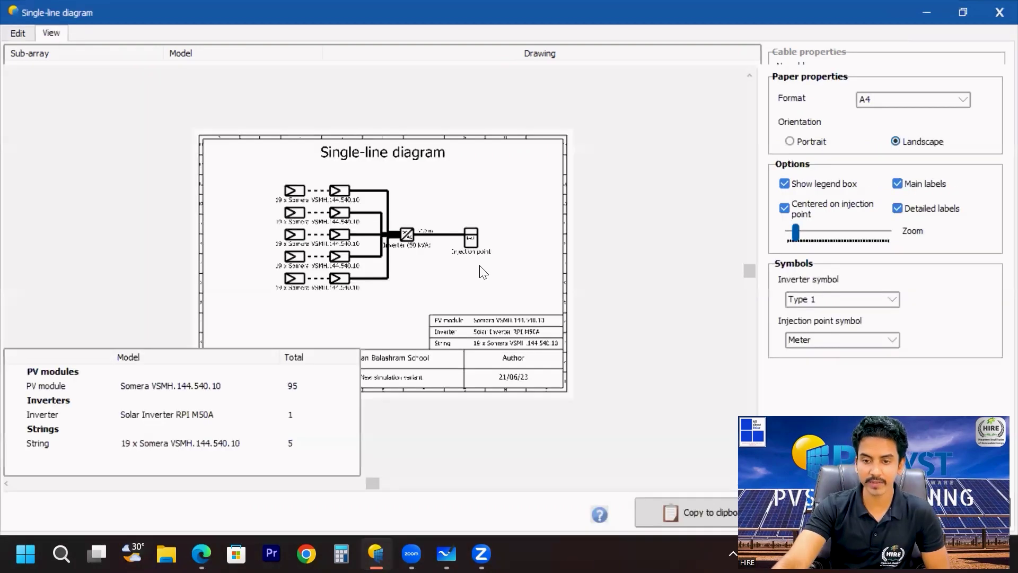
pyautogui.scroll(3, 461, 249)
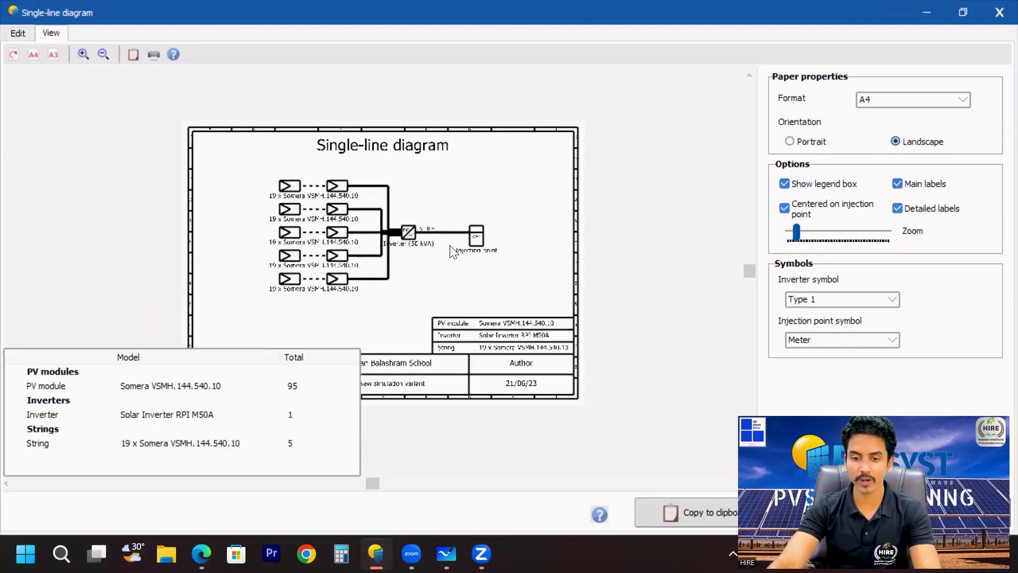
pyautogui.scroll(2, 469, 240)
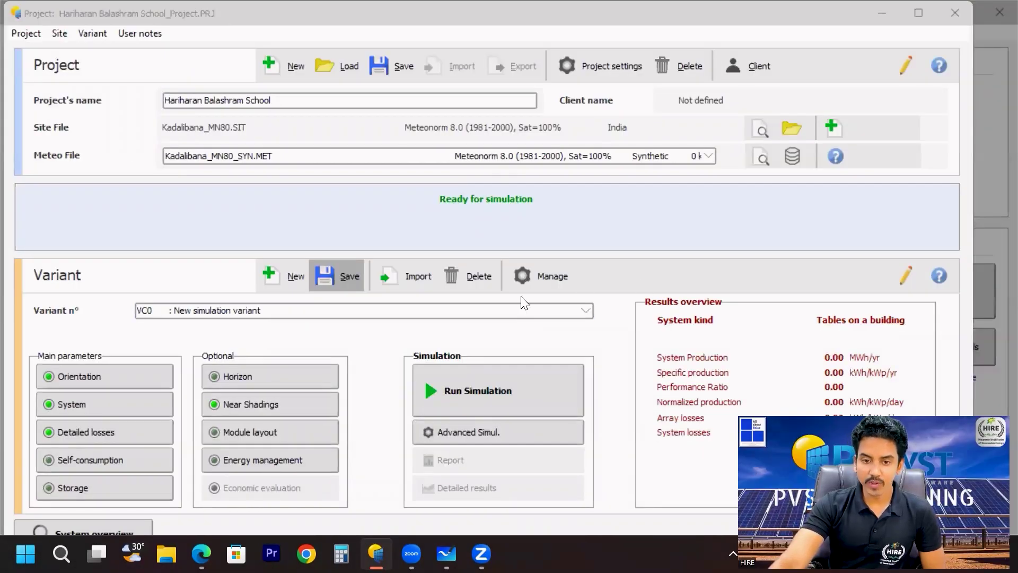
# Step: Run the VC0 simulation (67.6 MWh/yr, PR 0.805) and open its 9-page report
pyautogui.click(524, 392)
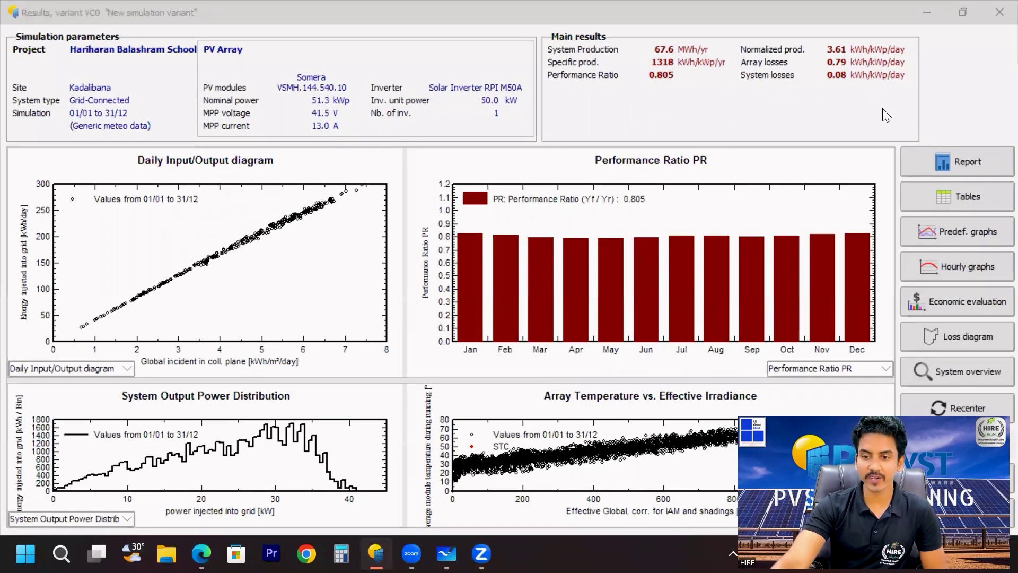
pyautogui.click(966, 162)
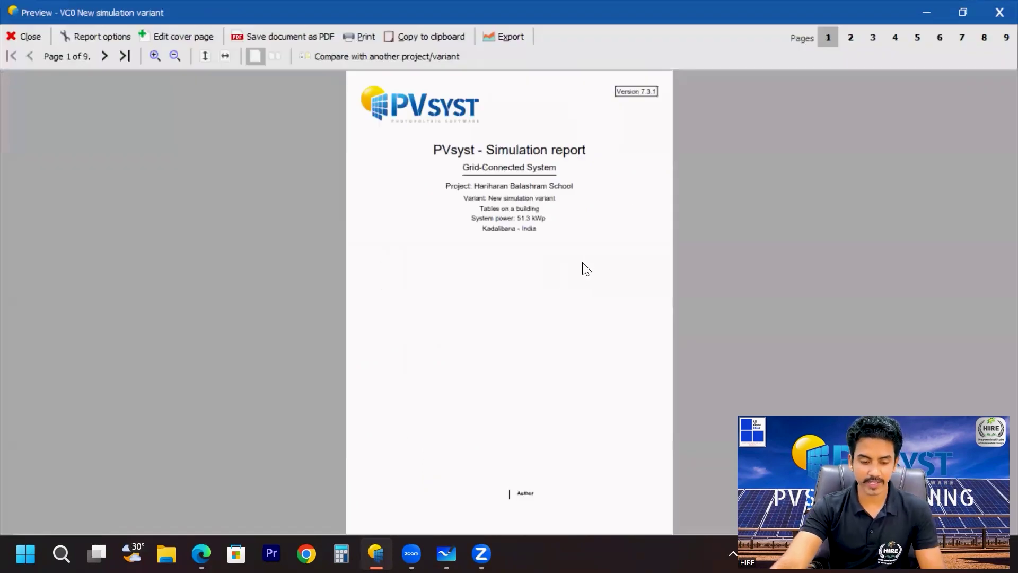
# Step: Fit the report to page width and scroll from page 4 to the page 9 single-line diagram
pyautogui.click(583, 268)
pyautogui.scroll(-15, 543, 322)
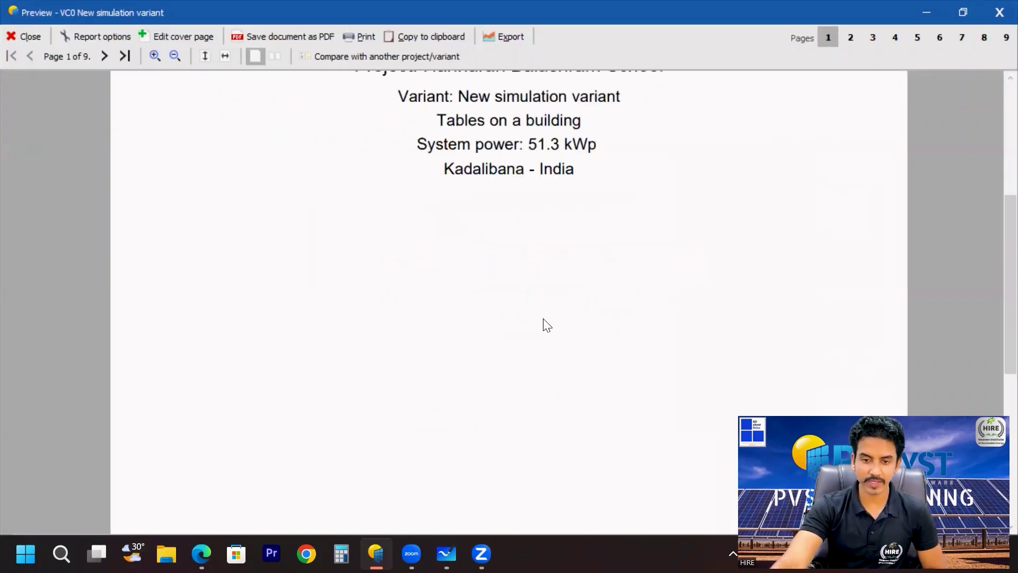
pyautogui.scroll(-20, 543, 321)
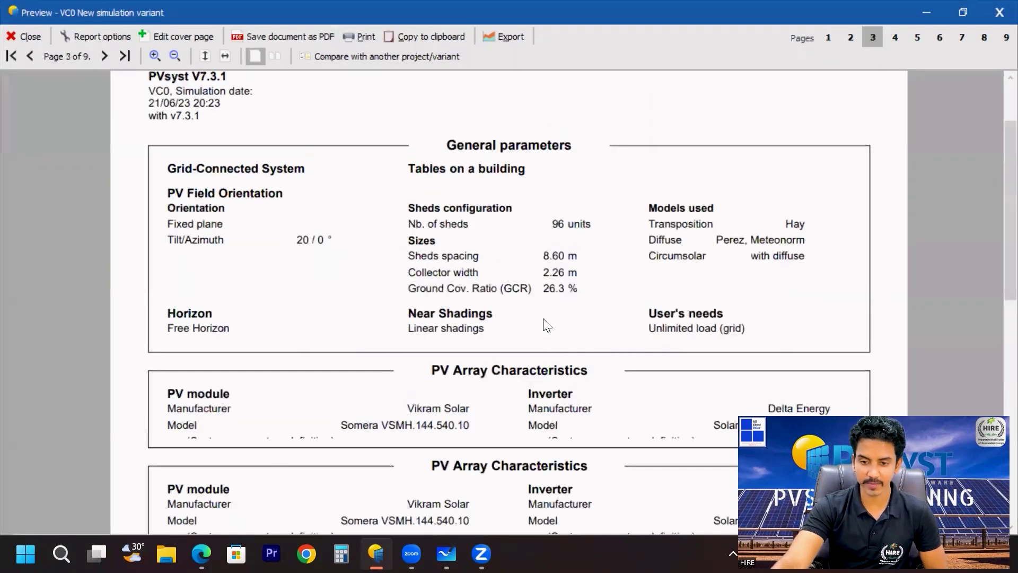
pyautogui.scroll(-3, 545, 323)
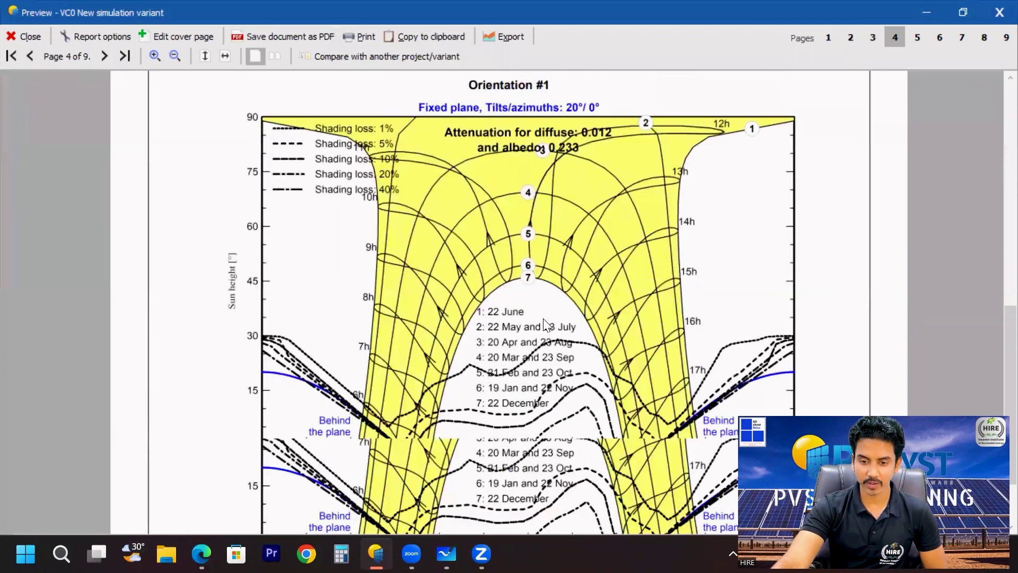
pyautogui.scroll(9, 544, 323)
pyautogui.scroll(-3, 532, 330)
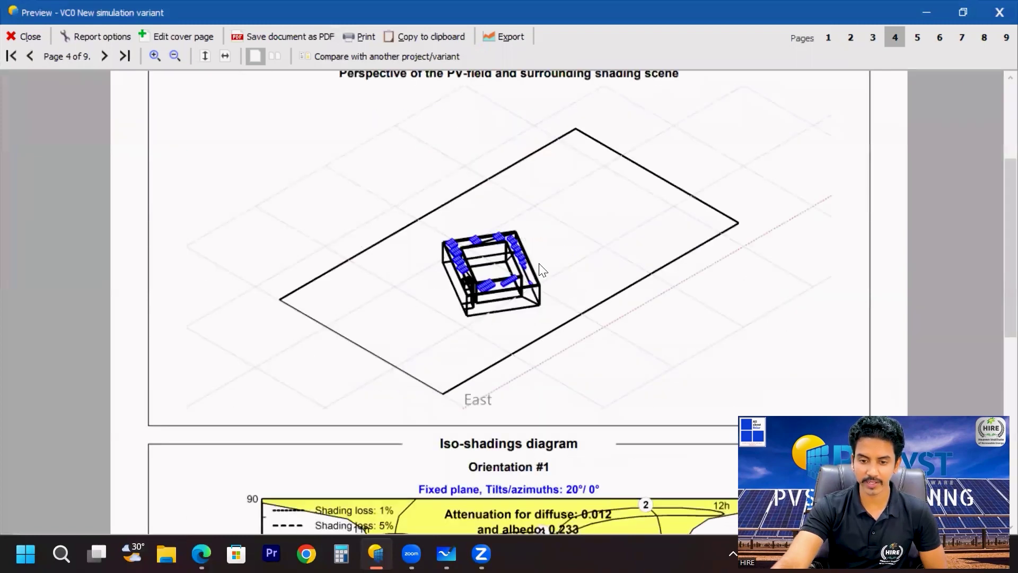
pyautogui.scroll(-5, 541, 269)
pyautogui.scroll(-3, 512, 327)
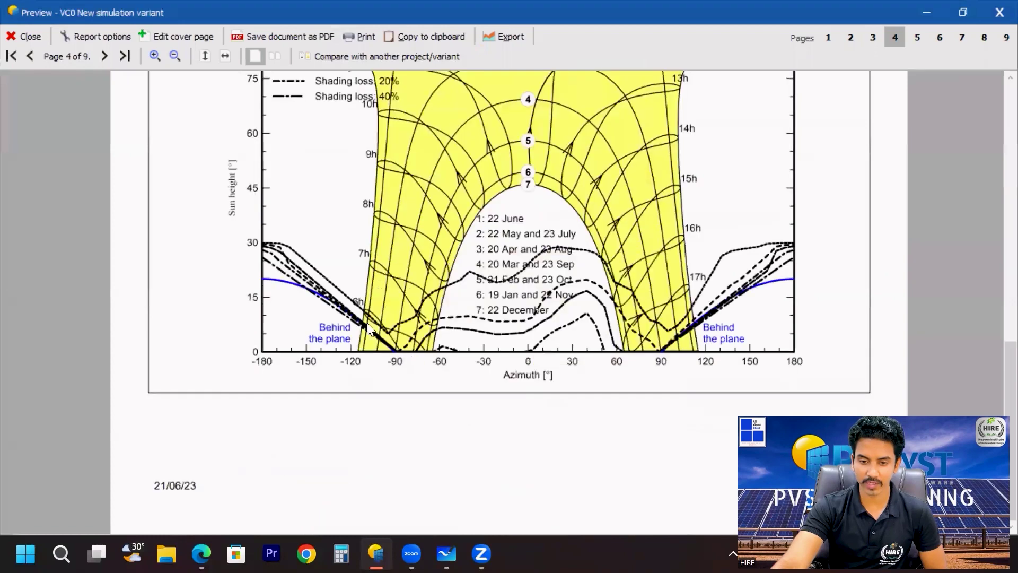
pyautogui.scroll(-20, 559, 325)
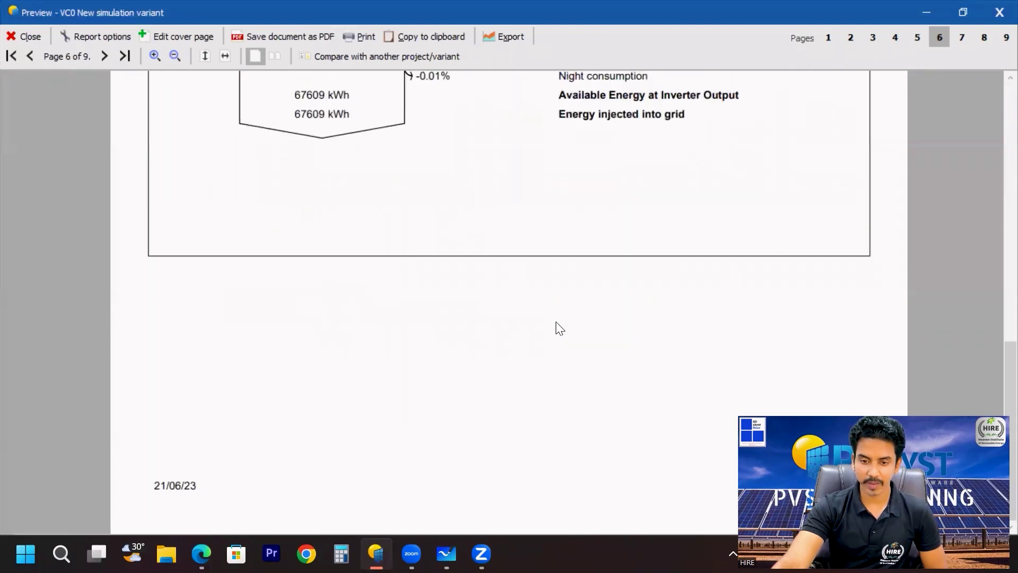
pyautogui.scroll(-20, 559, 329)
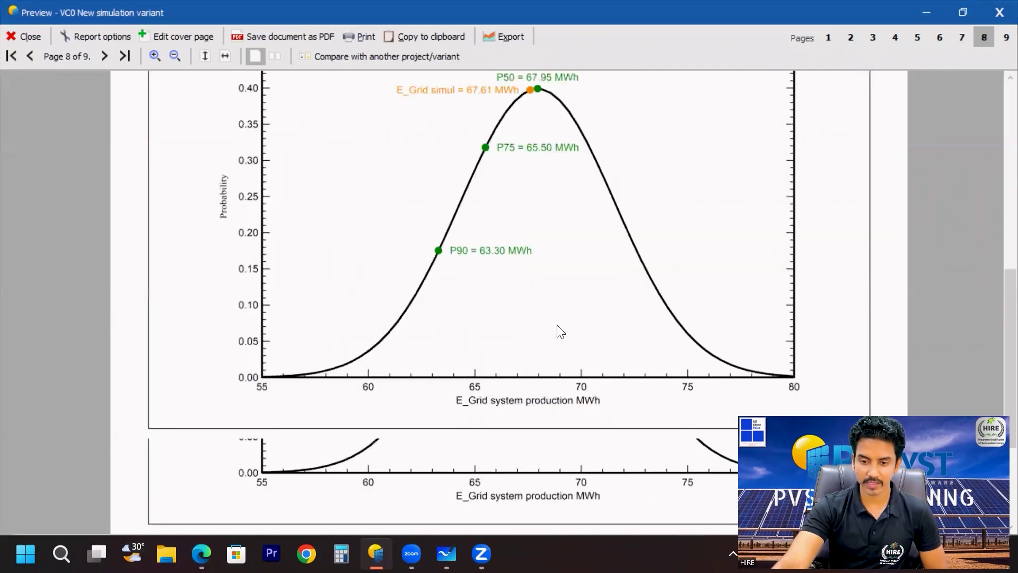
pyautogui.scroll(-9, 561, 331)
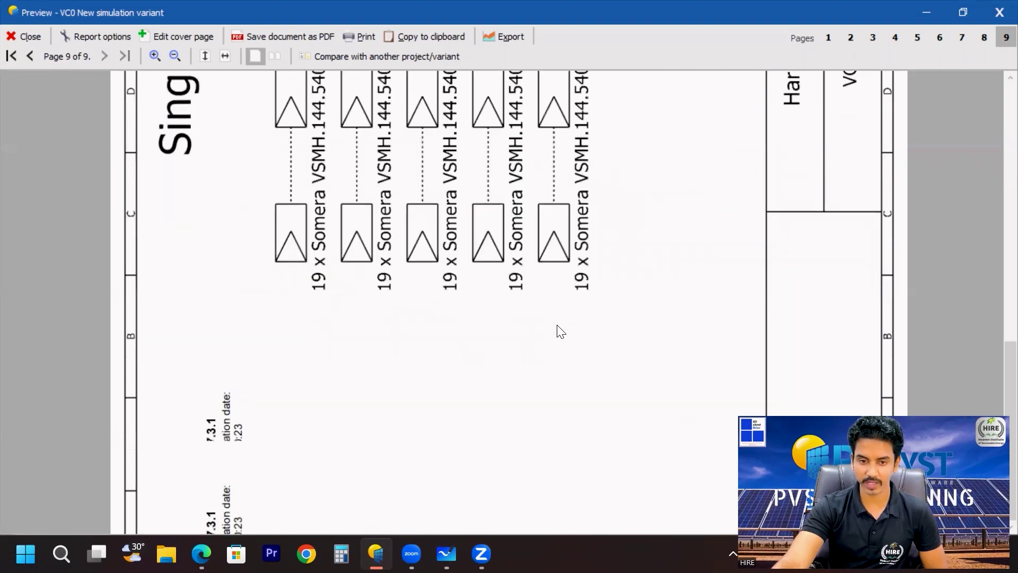
pyautogui.scroll(3, 560, 332)
pyautogui.scroll(-3, 560, 331)
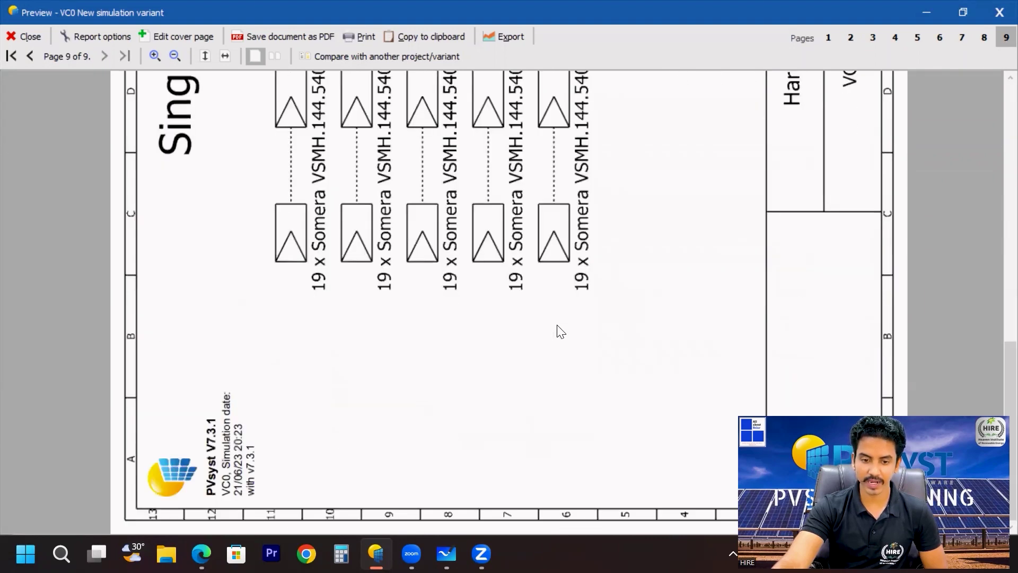
pyautogui.scroll(9, 561, 331)
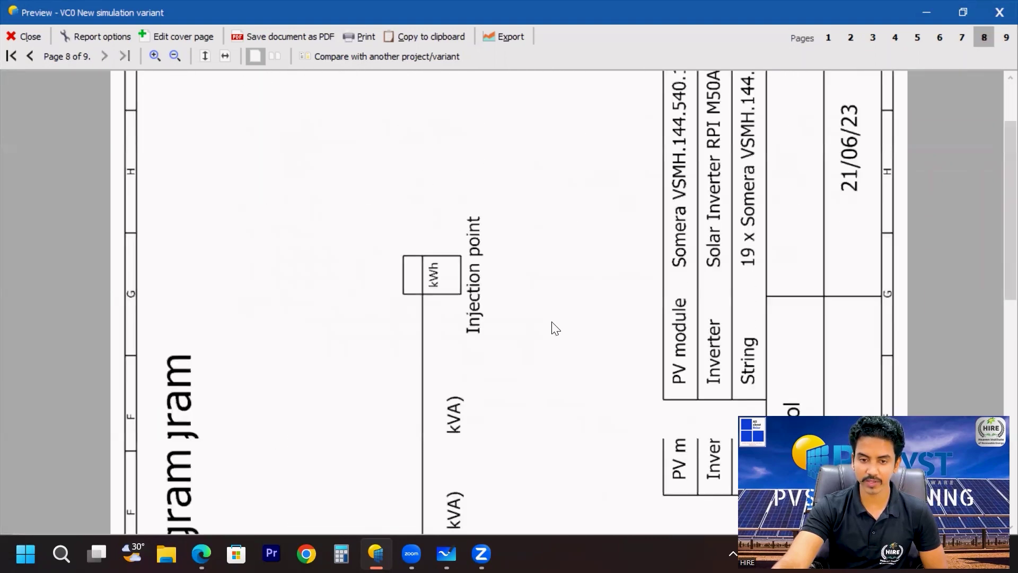
pyautogui.scroll(-9, 555, 328)
pyautogui.scroll(3, 539, 378)
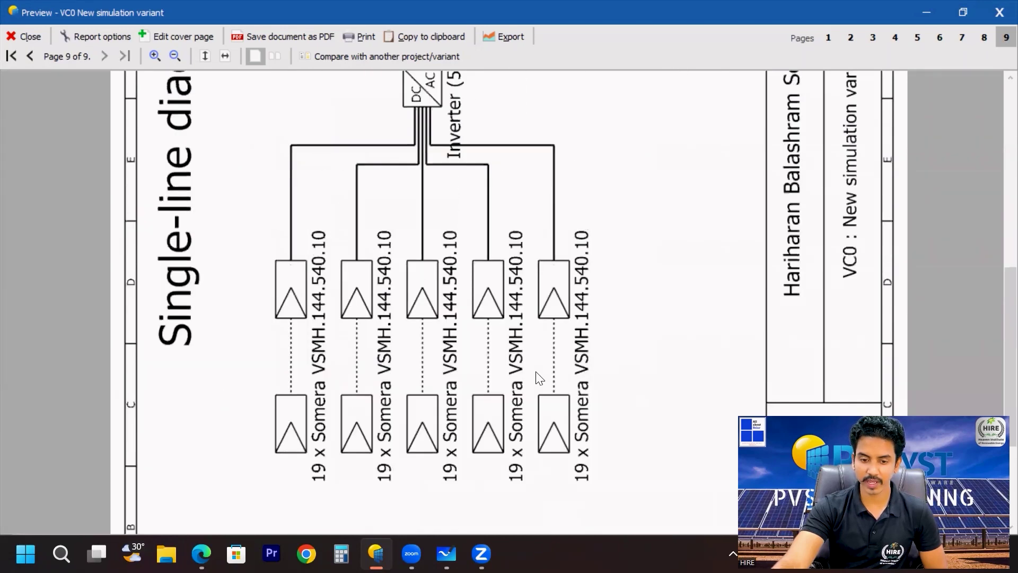
pyautogui.scroll(3, 540, 378)
pyautogui.scroll(3, 539, 378)
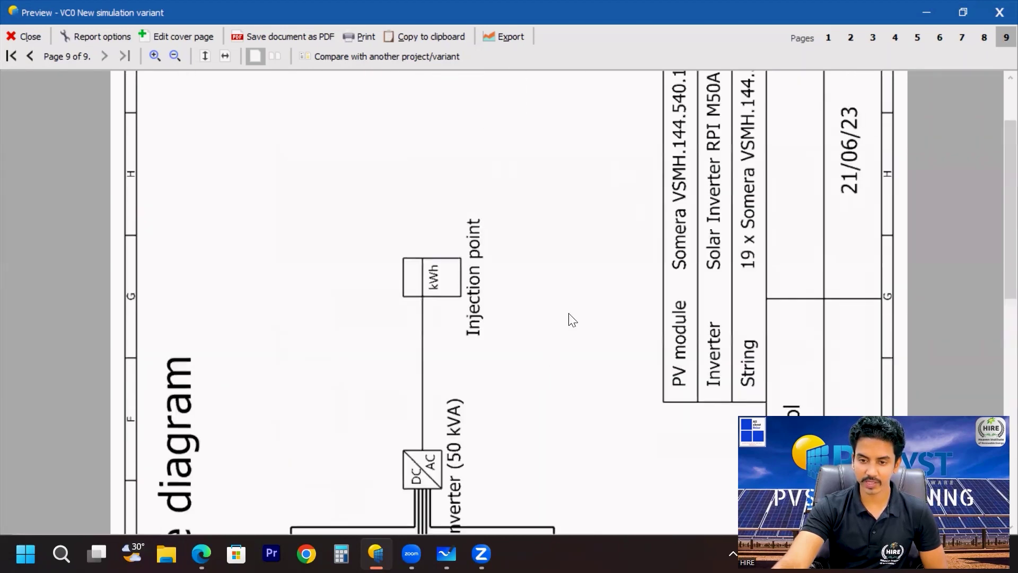
pyautogui.scroll(-6, 531, 302)
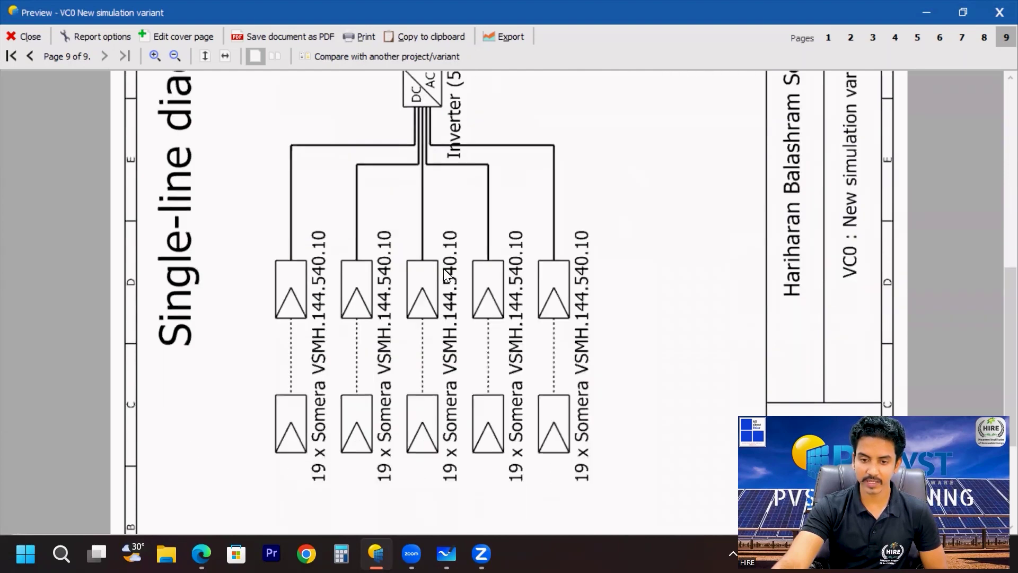
pyautogui.scroll(3, 679, 380)
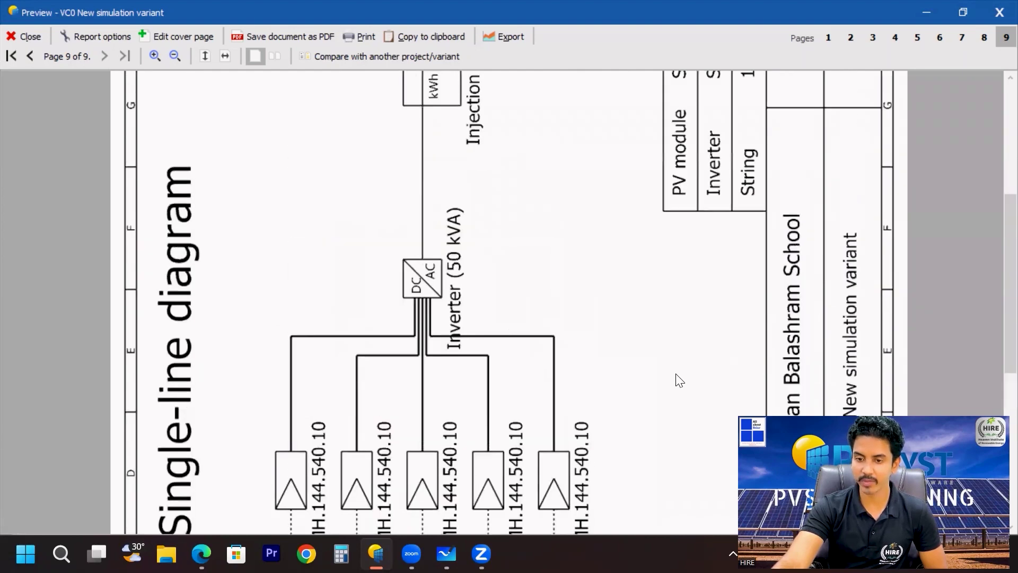
pyautogui.scroll(3, 647, 230)
pyautogui.scroll(2, 653, 213)
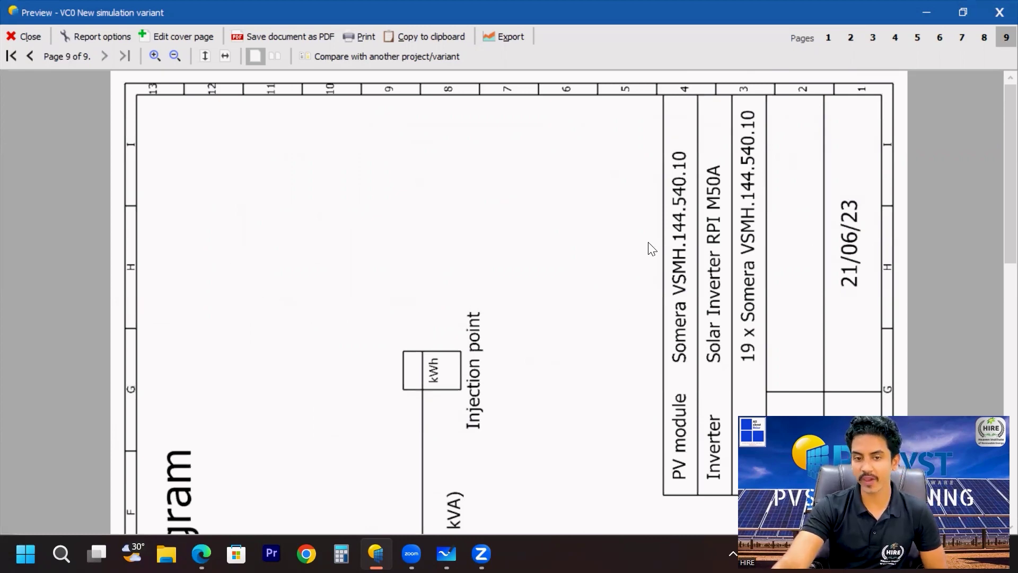
pyautogui.scroll(-5, 560, 260)
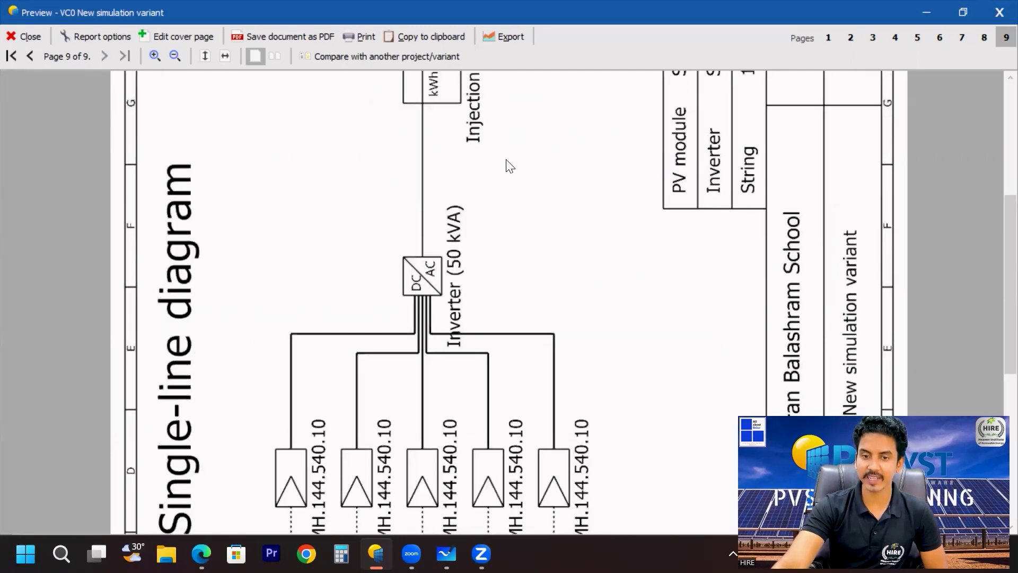
# Step: Dismiss the export settings, then close the report preview and Results window
pyautogui.click(499, 36)
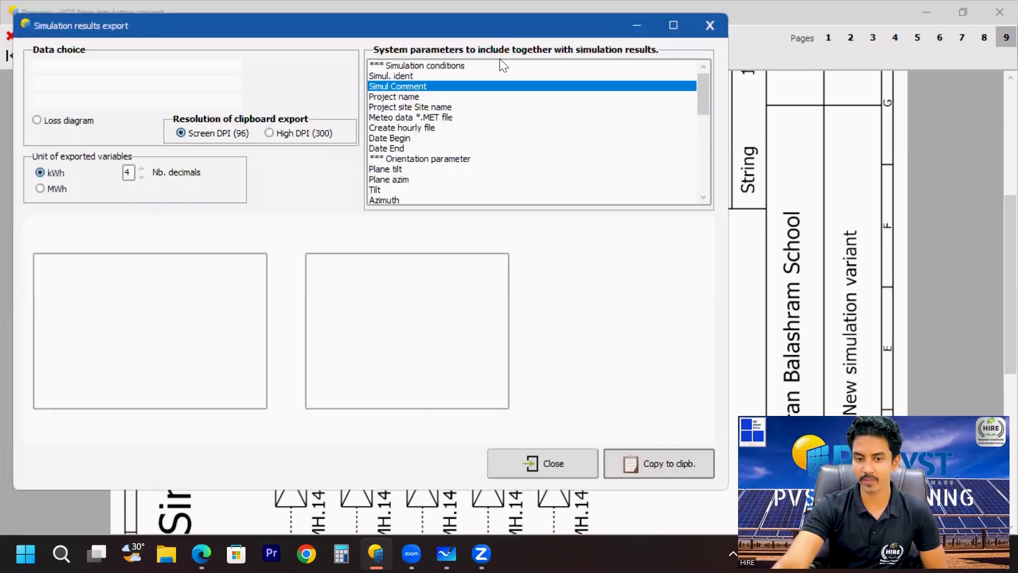
pyautogui.press('Escape')
pyautogui.click(298, 33)
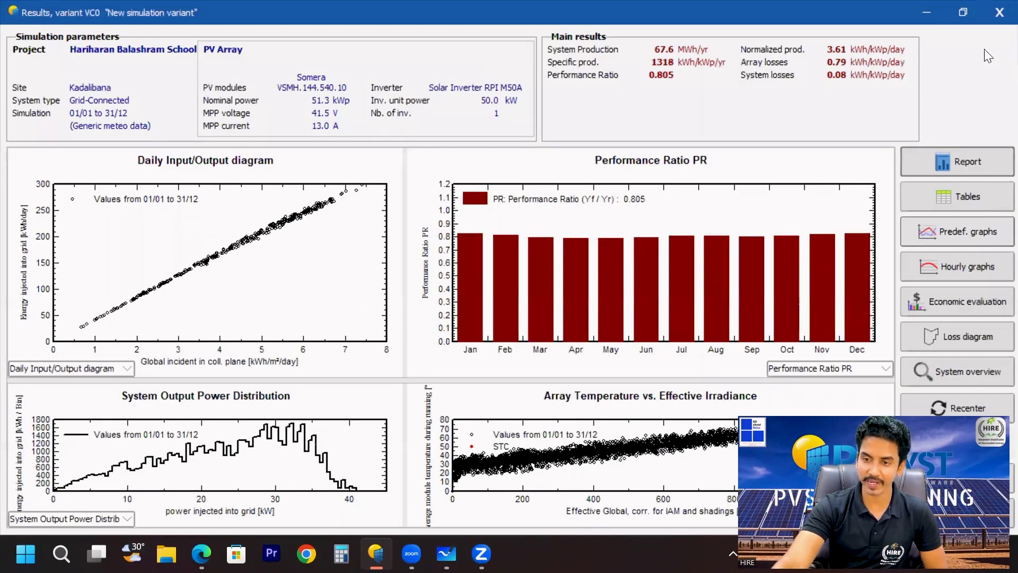
pyautogui.press('Escape')
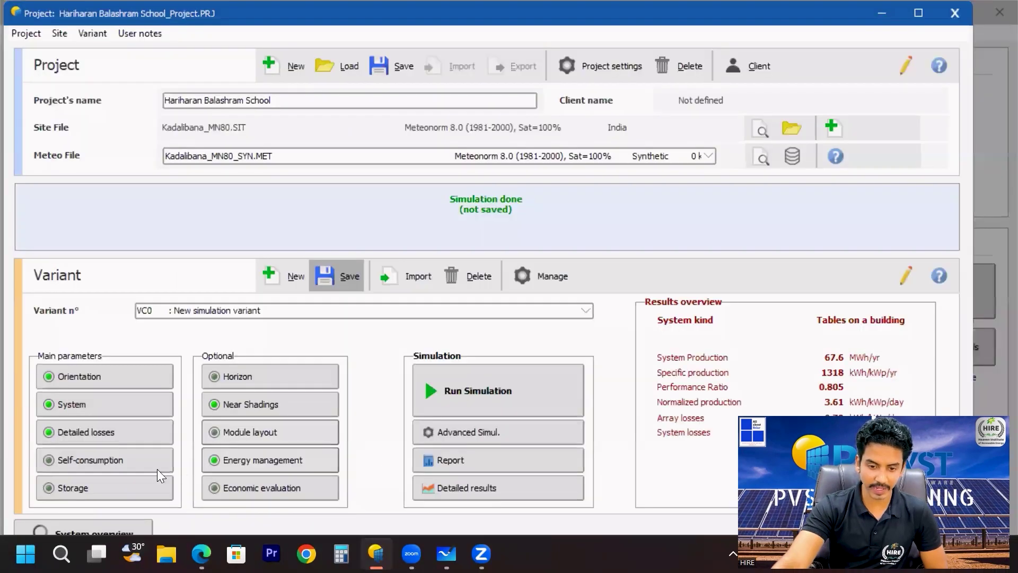
# Step: Go to the Ohmic Losses tab of Detailed losses to reach the single-line diagram
pyautogui.click(119, 436)
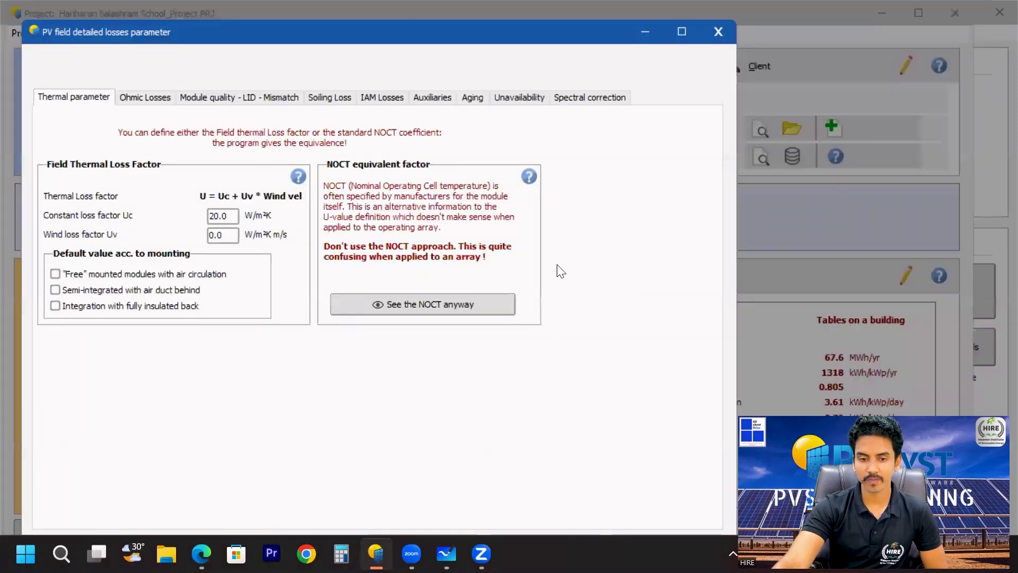
pyautogui.click(155, 101)
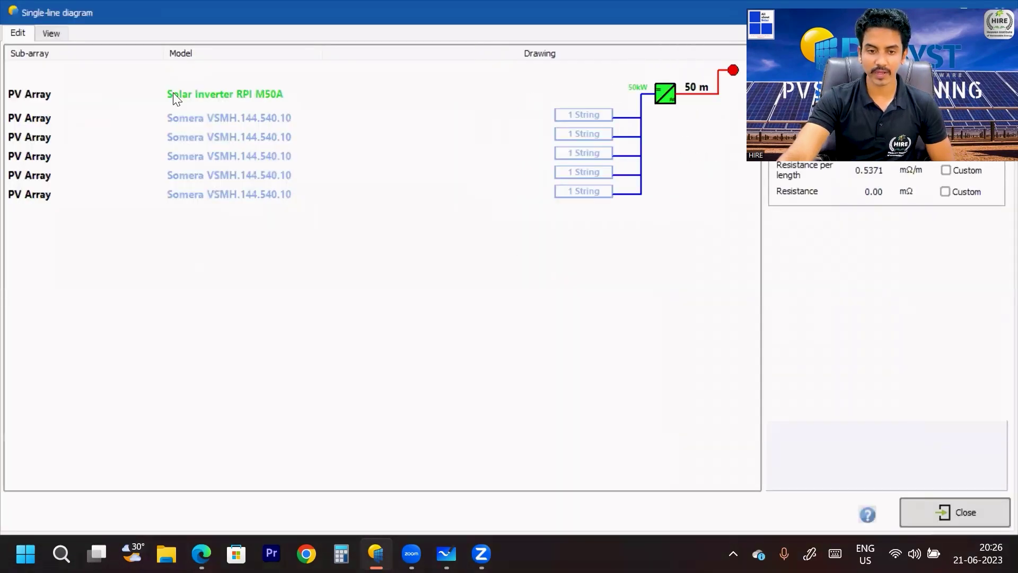
# Step: Copy the rendered diagram page to the clipboard, then bring up its print Preview
pyautogui.click(49, 35)
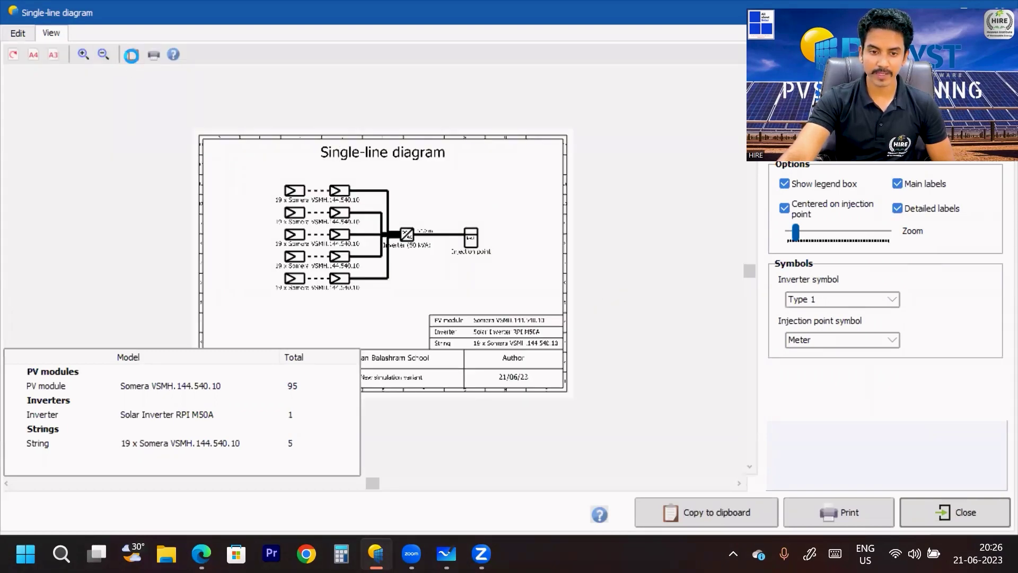
pyautogui.click(131, 54)
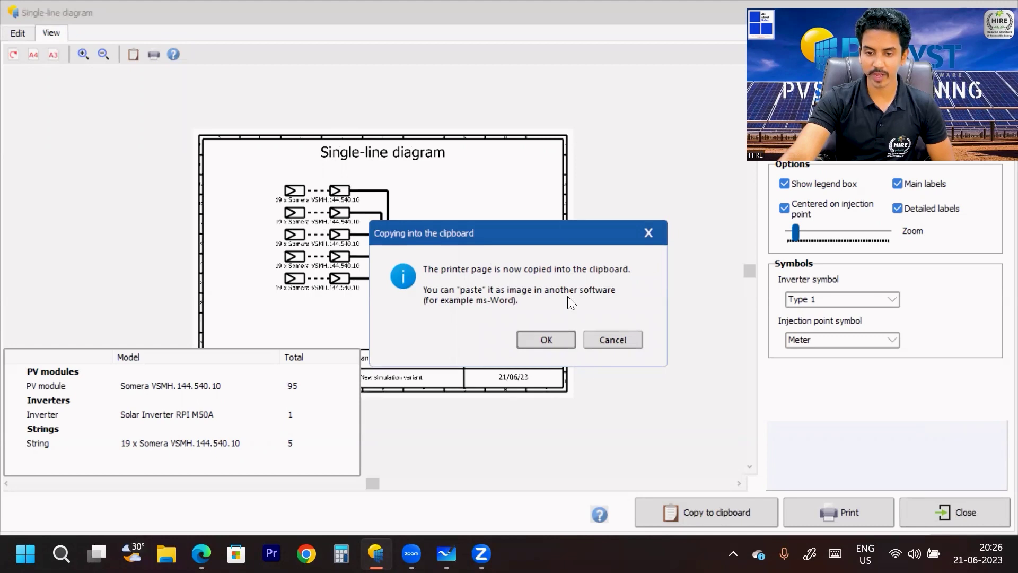
pyautogui.click(548, 344)
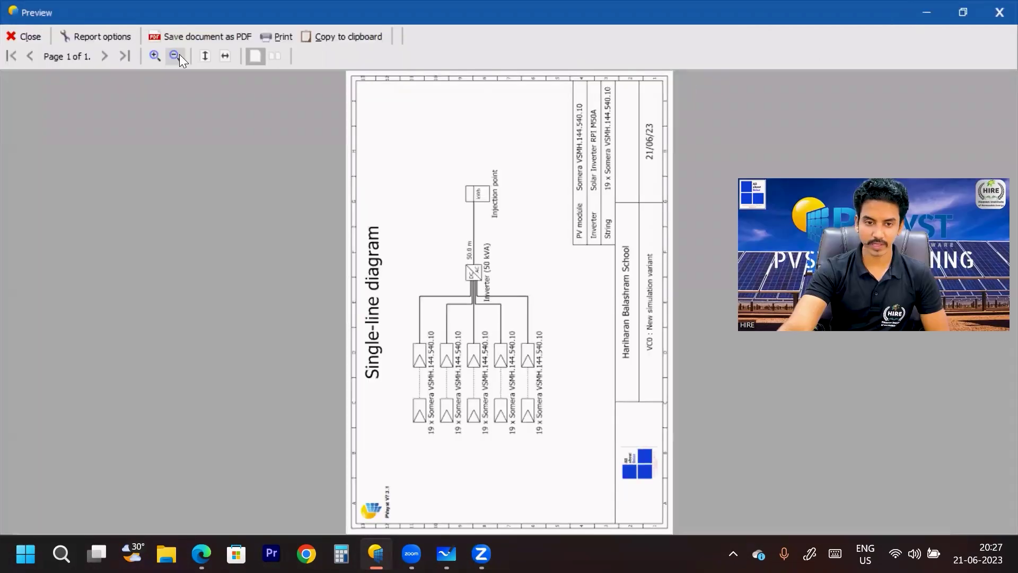
pyautogui.click(155, 56)
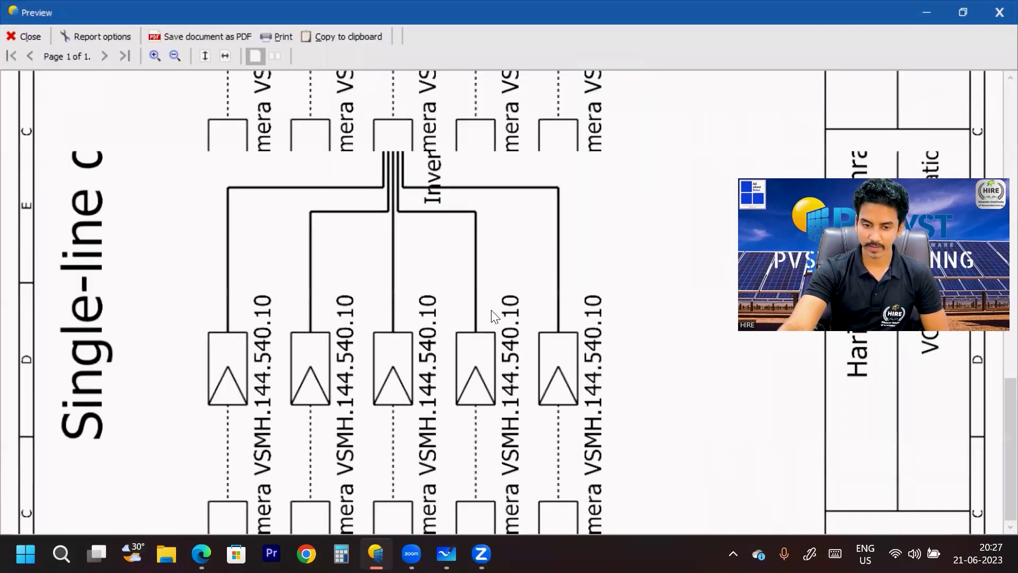
# Step: Save the single-line diagram page as the PDF file 'Circuit'
pyautogui.click(191, 37)
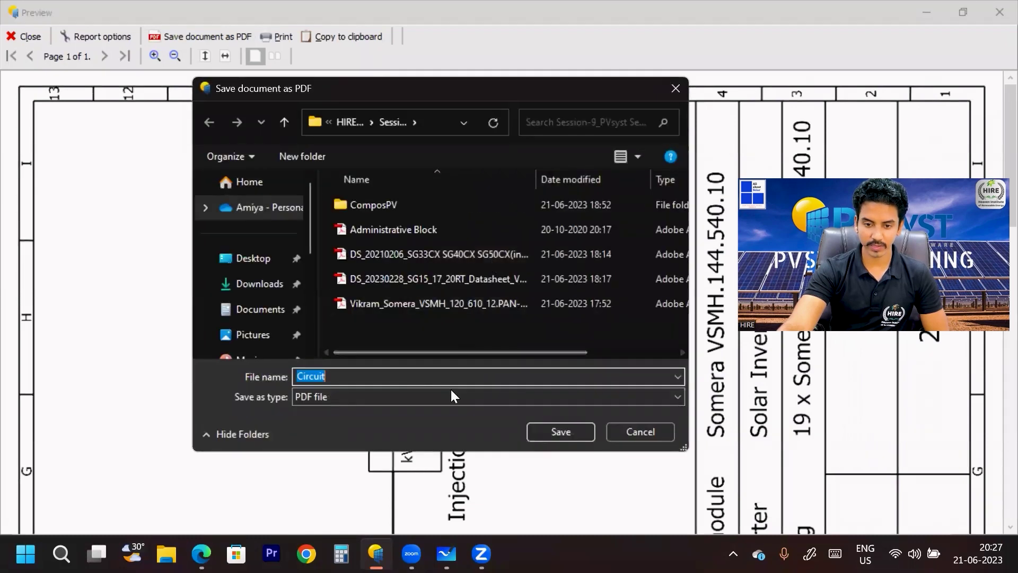
pyautogui.click(563, 436)
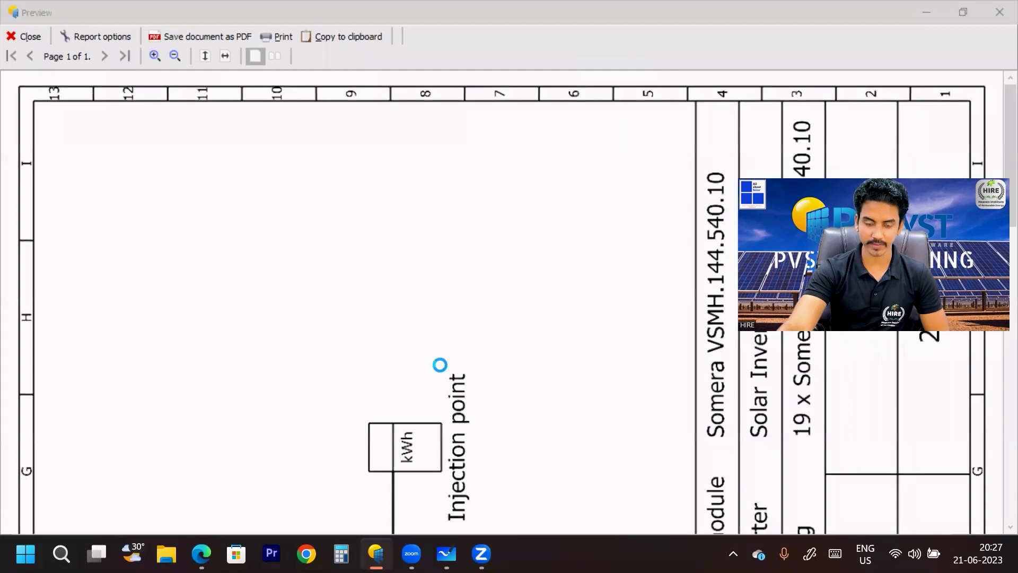